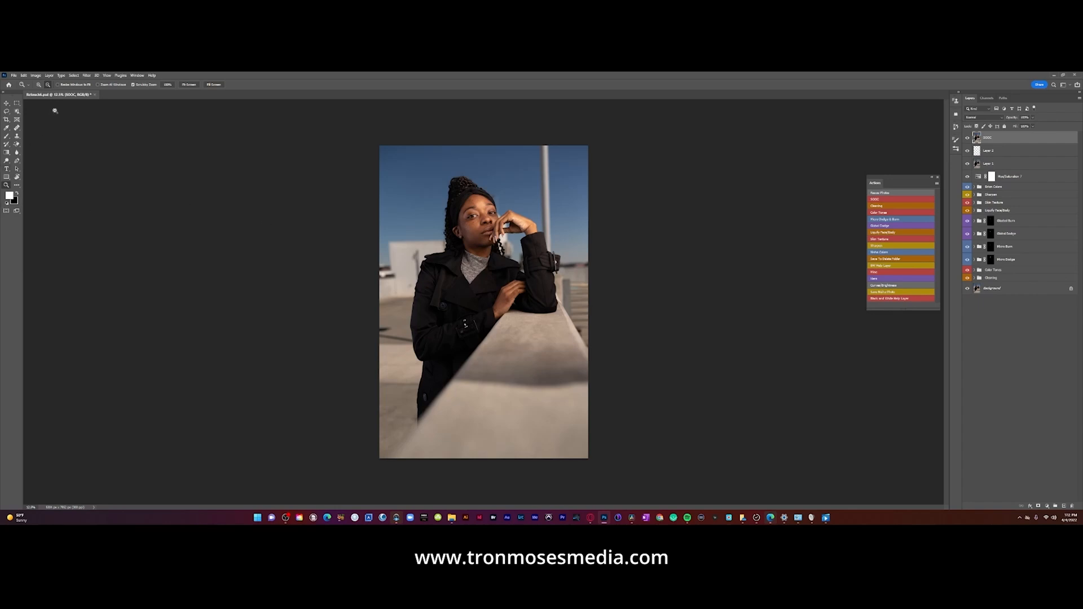
# Examine the woman up close and compare the portrait with and without the top SOOC layer, leaving that layer hidden
pyautogui.click(39, 85)
pyautogui.moveTo(469, 216); pyautogui.dragTo(540, 223)
pyautogui.click(515, 209)
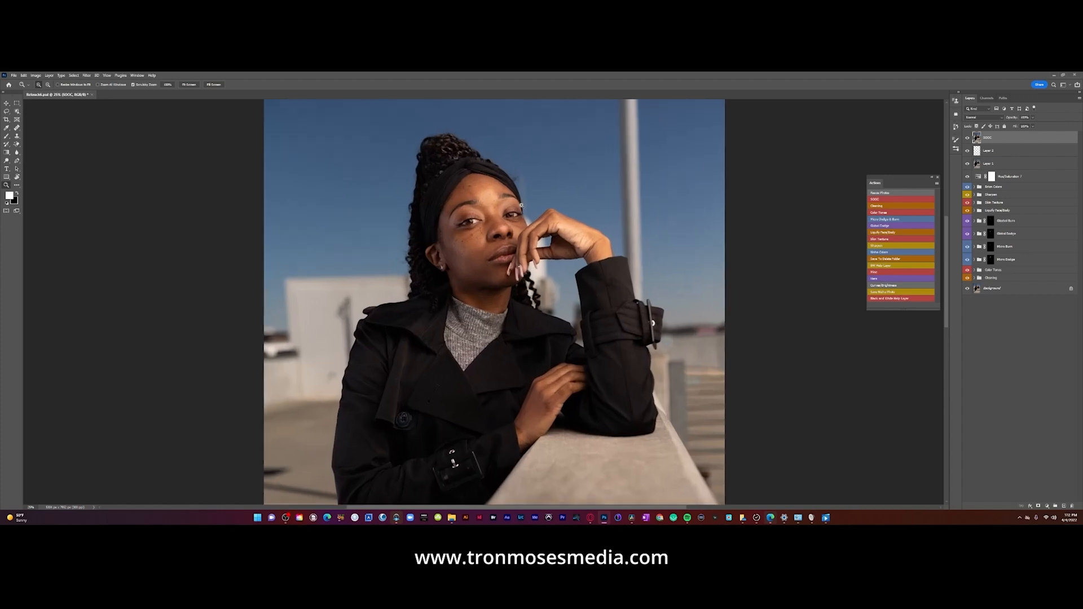
pyautogui.click(517, 244)
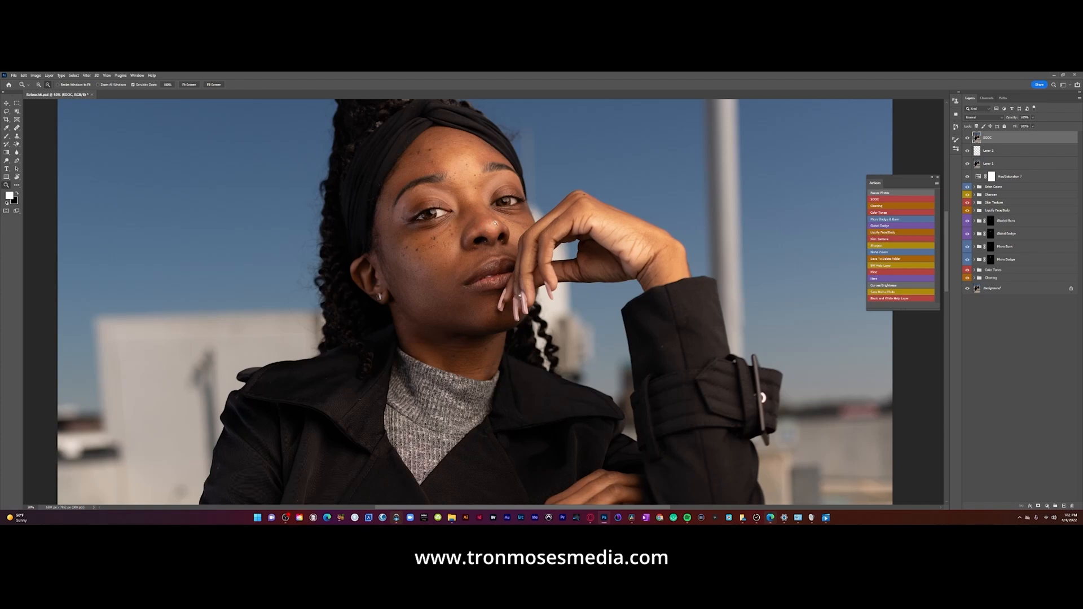
pyautogui.keyDown('alt'); pyautogui.click(498, 225); pyautogui.keyUp('alt')
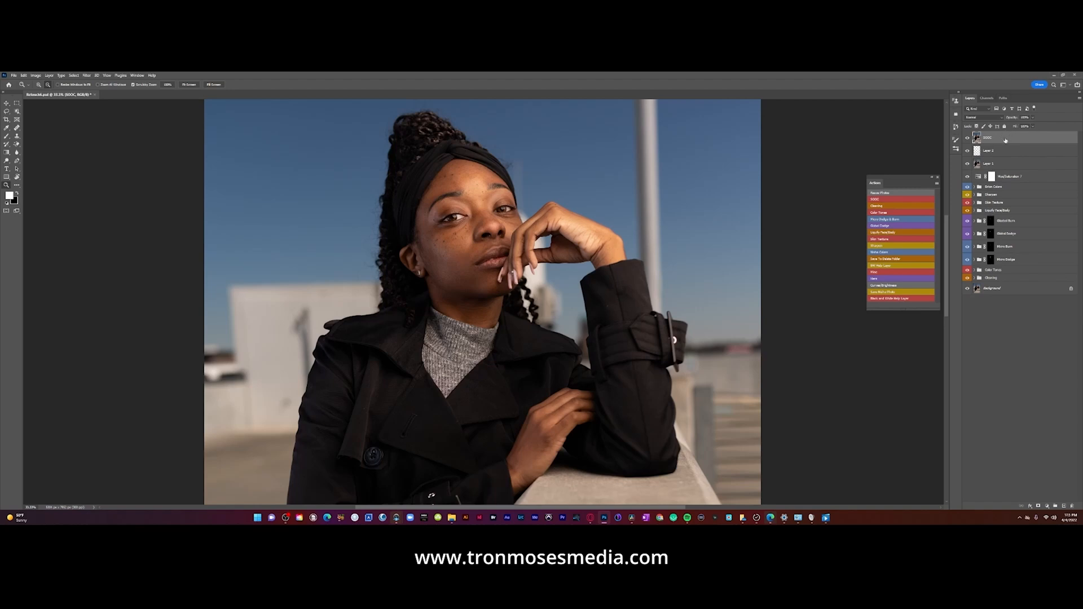
pyautogui.click(968, 140)
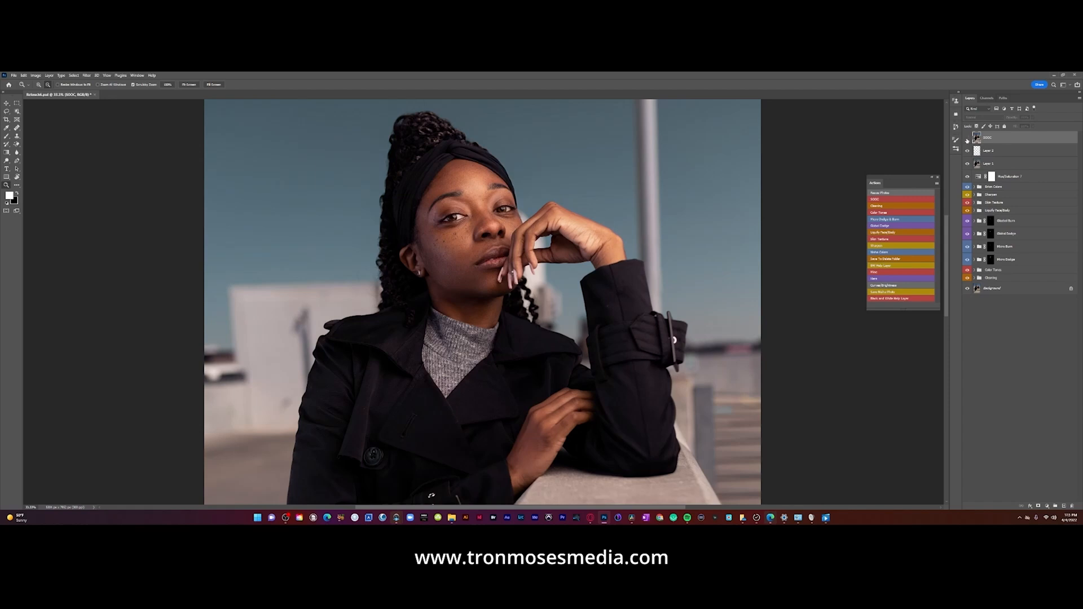
pyautogui.click(967, 139)
pyautogui.click(967, 139)
pyautogui.click(968, 139)
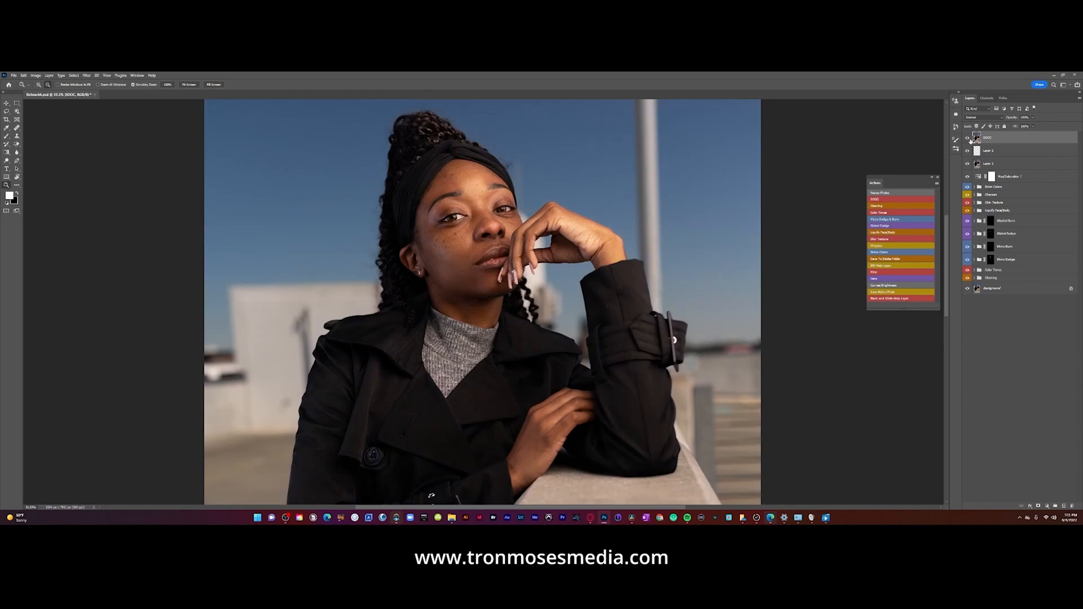
pyautogui.click(968, 139)
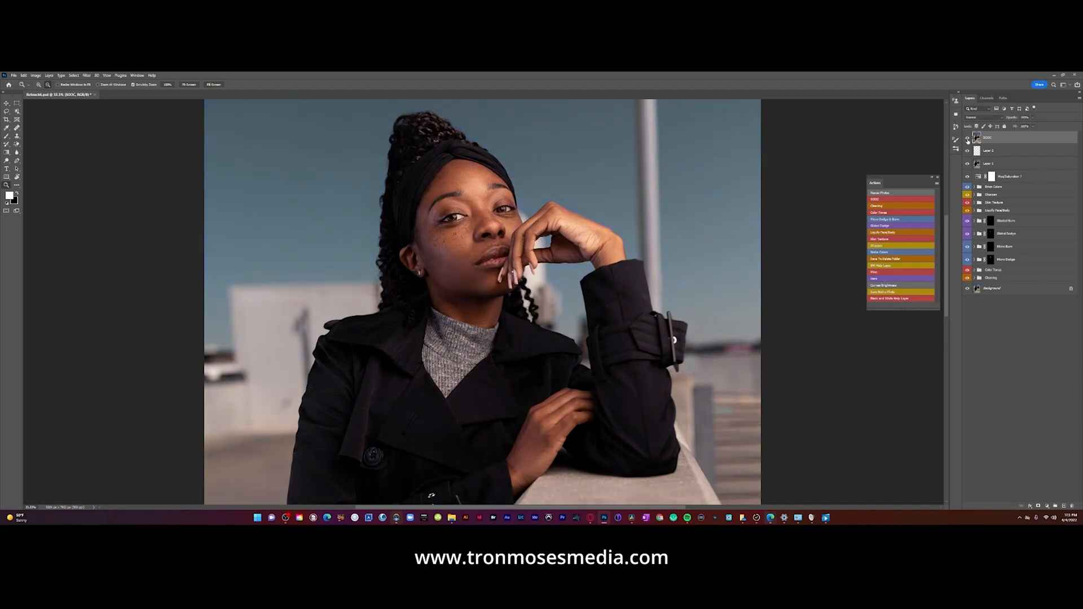
pyautogui.click(968, 140)
pyautogui.click(968, 139)
pyautogui.click(968, 139)
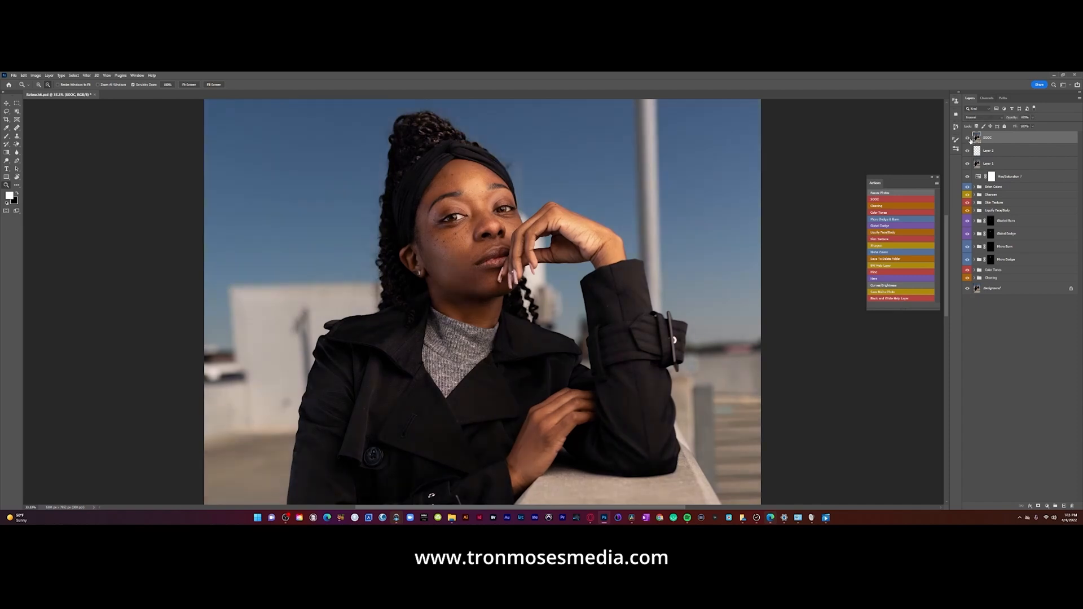
pyautogui.click(967, 139)
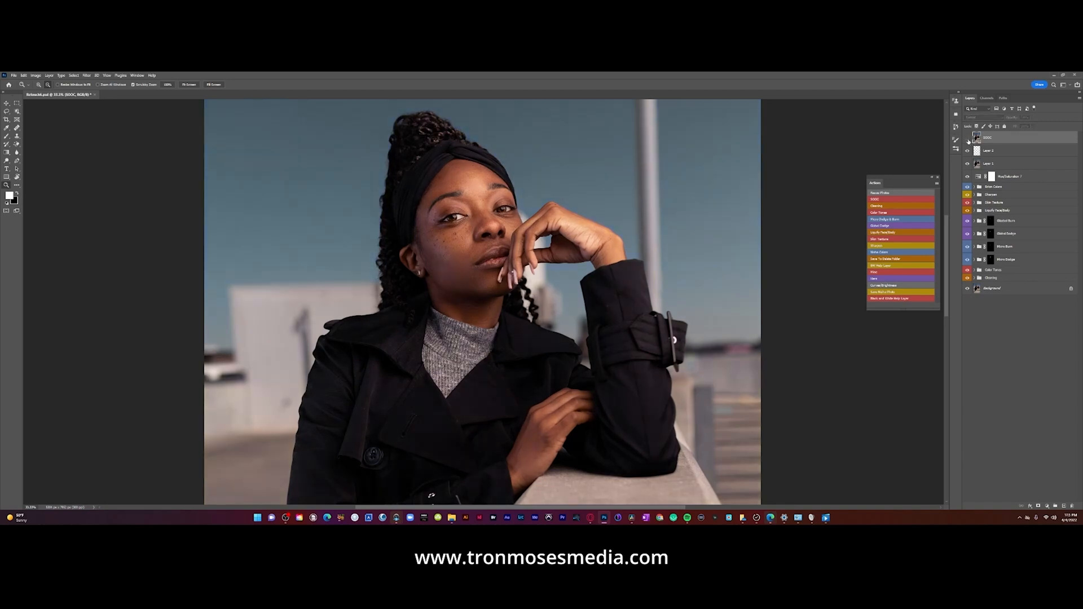
pyautogui.click(968, 140)
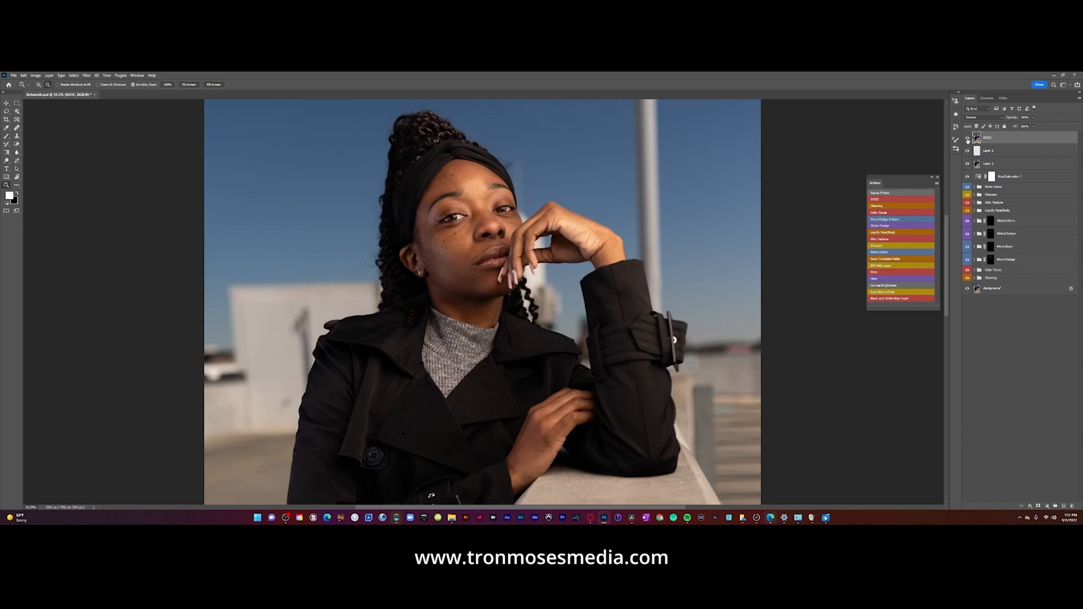
pyautogui.click(967, 138)
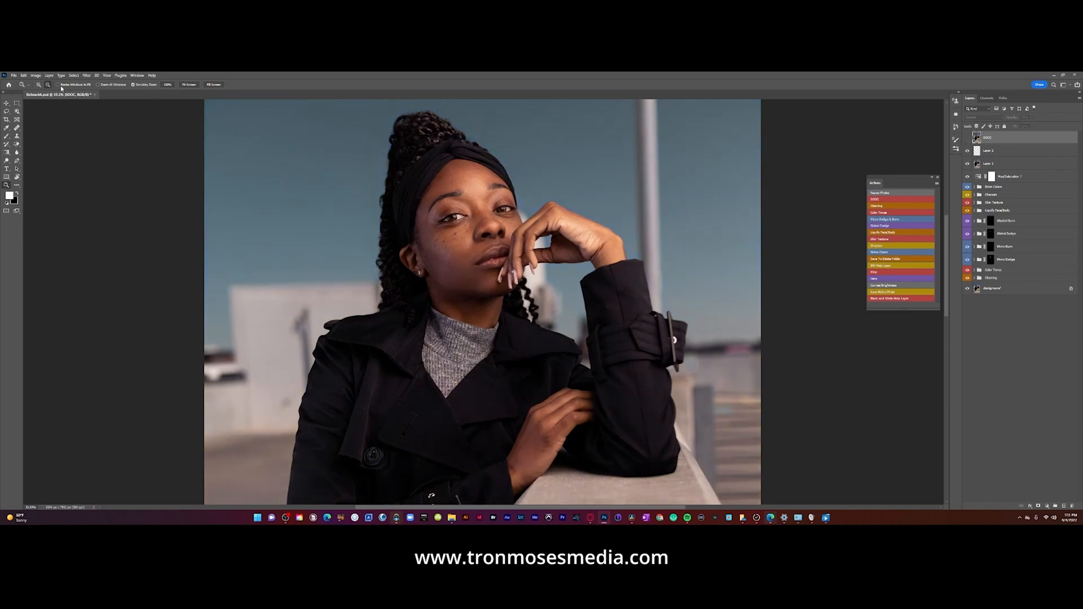
# Hide all the layers and groups above the Background layer and select the Background
pyautogui.keyDown('alt'); pyautogui.click(613, 224); pyautogui.keyUp('alt')
pyautogui.keyDown('alt'); pyautogui.click(614, 224); pyautogui.keyUp('alt')
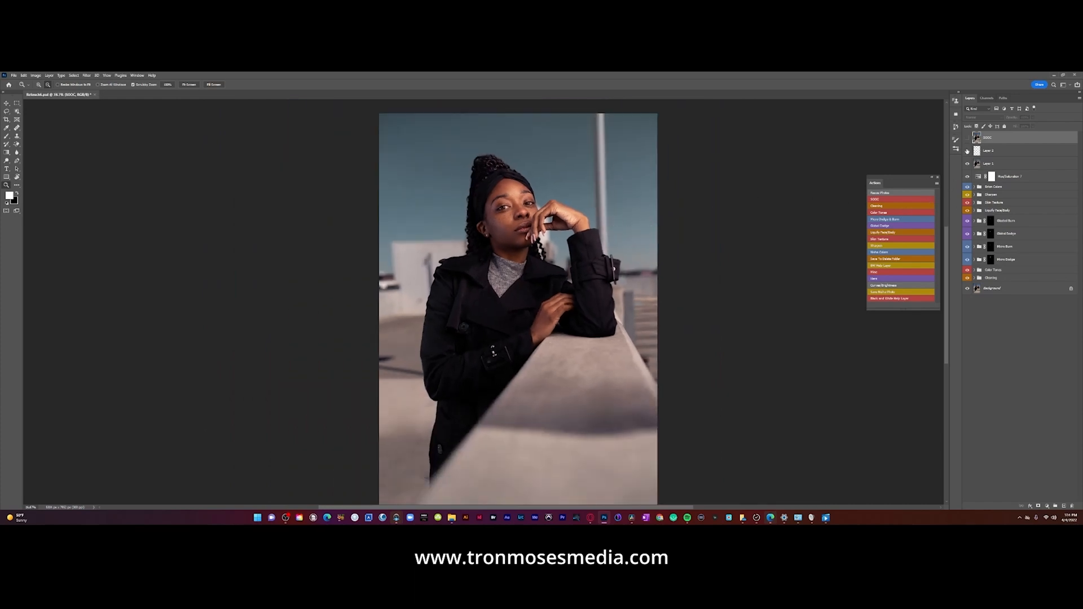
pyautogui.moveTo(967, 181); pyautogui.dragTo(968, 280)
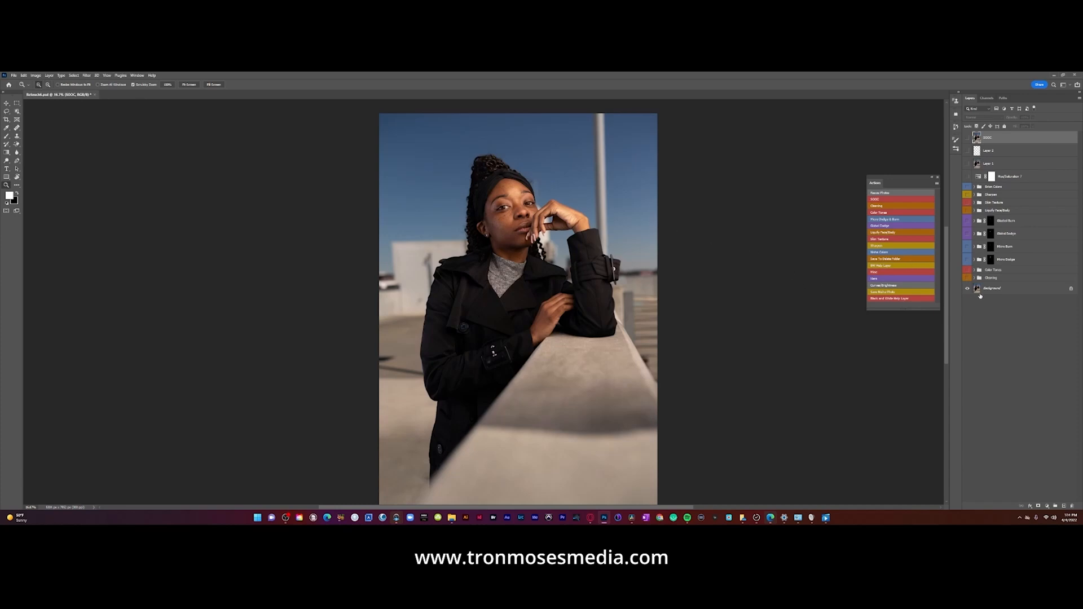
pyautogui.click(1005, 290)
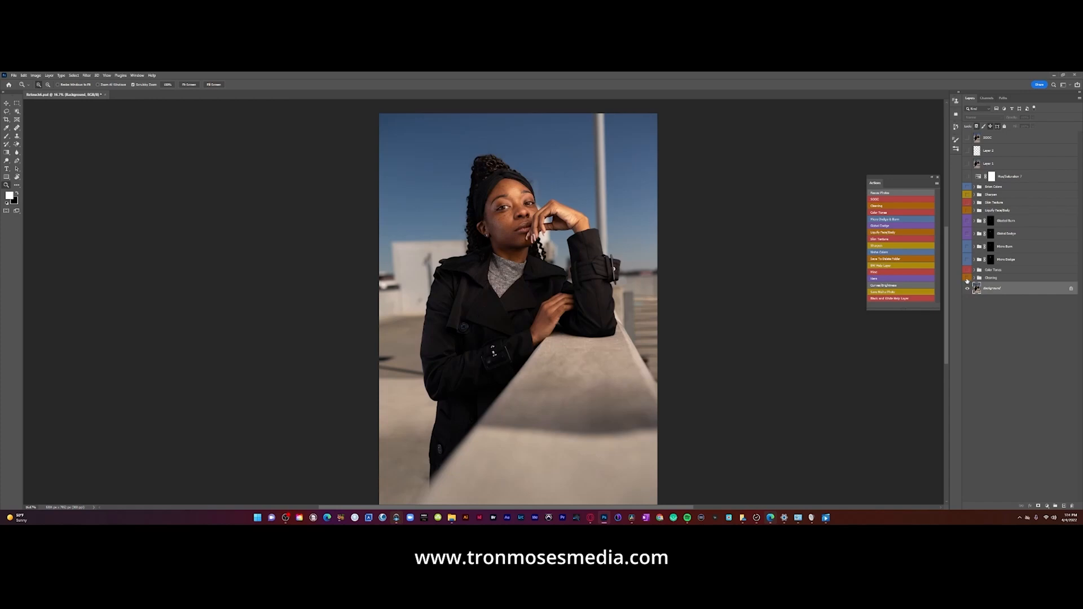
# Show the Cleaning group and look over the layers inside it
pyautogui.click(968, 277)
pyautogui.click(974, 277)
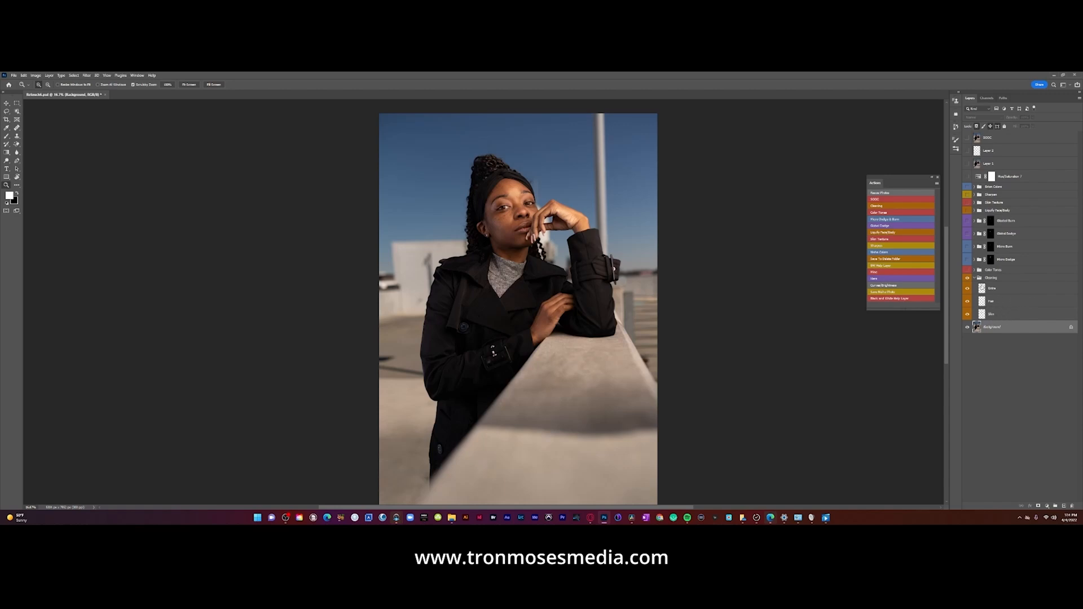
pyautogui.click(974, 278)
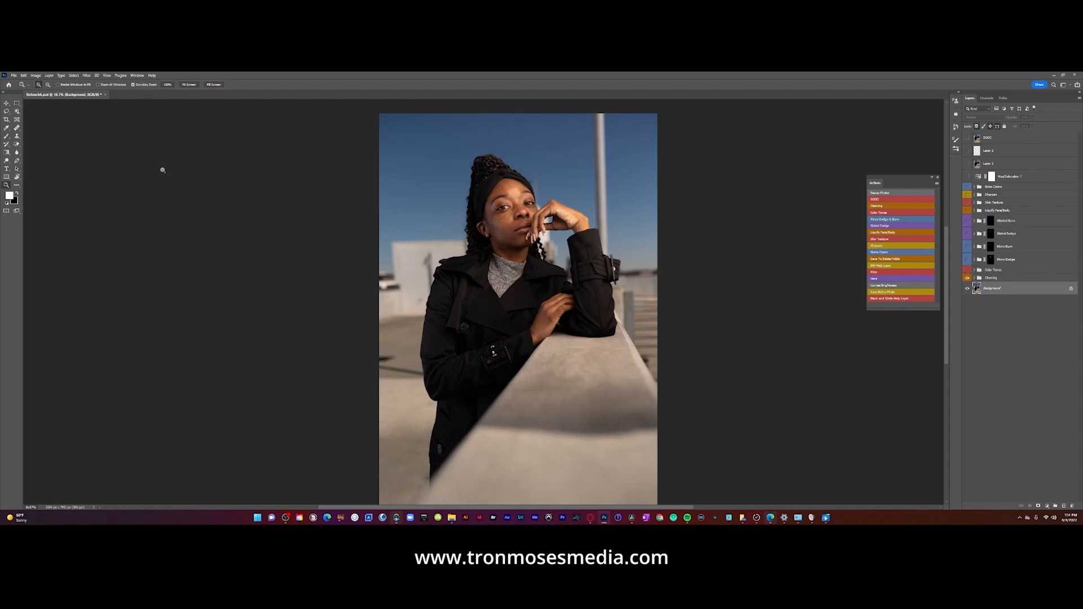
# Show the Color Tones group above Cleaning and look over the layers it contains
pyautogui.click(510, 199)
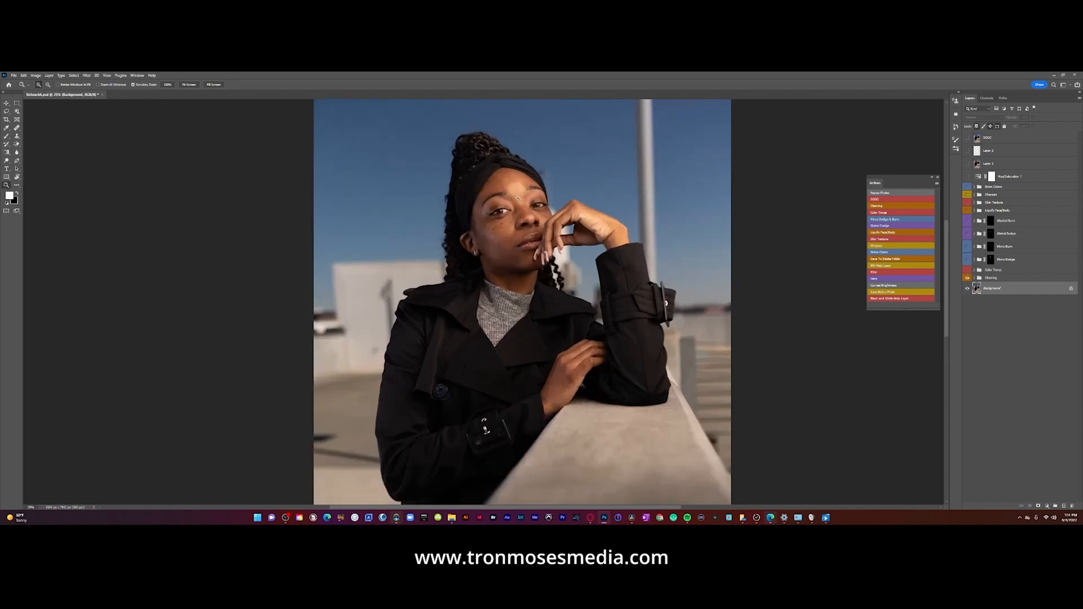
pyautogui.click(525, 201)
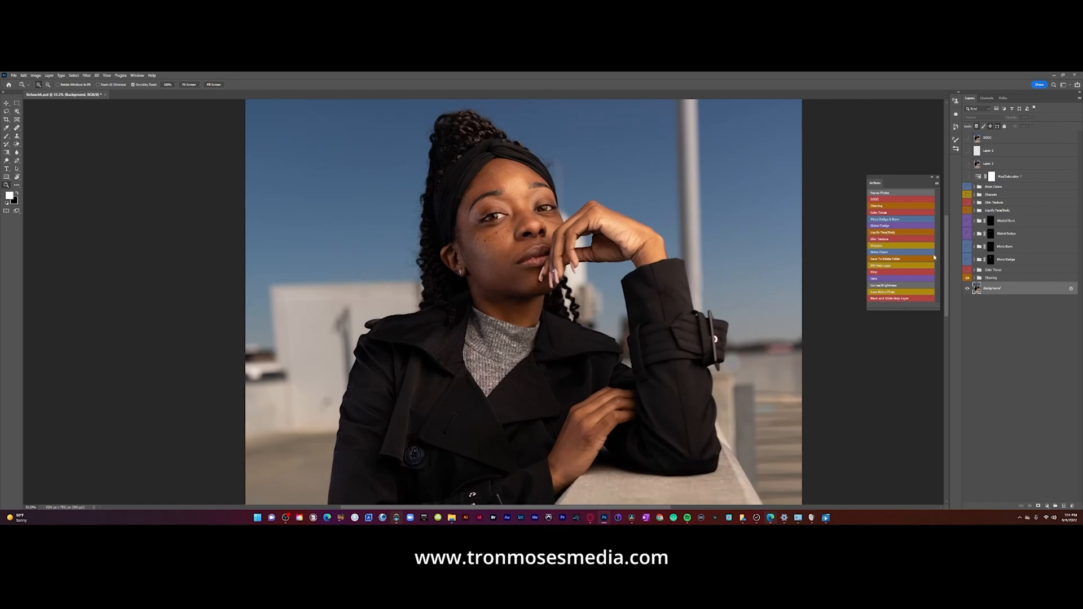
pyautogui.click(967, 270)
pyautogui.click(973, 270)
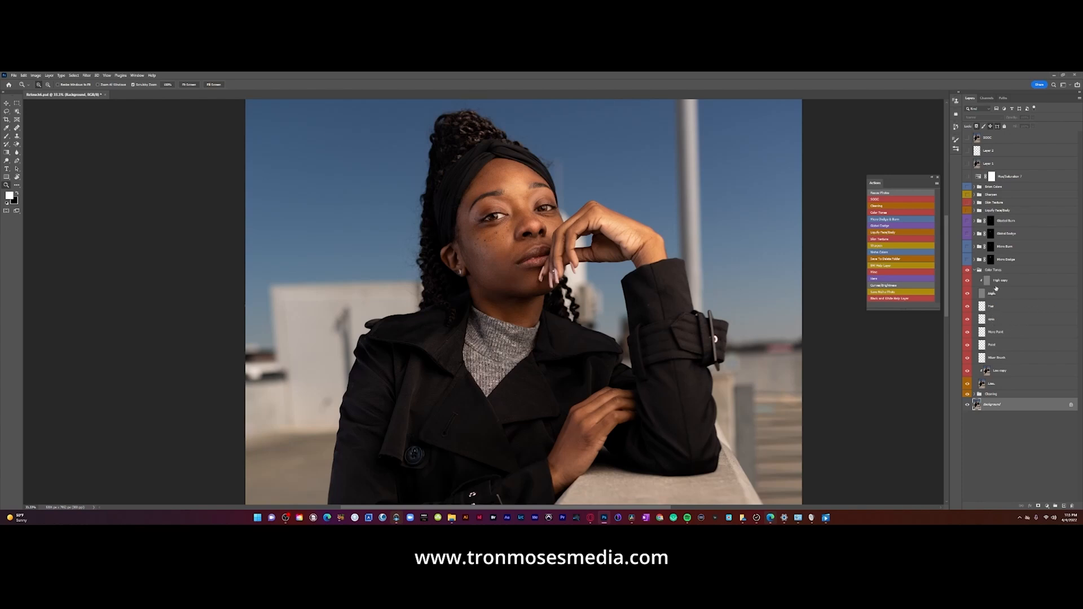
pyautogui.click(974, 270)
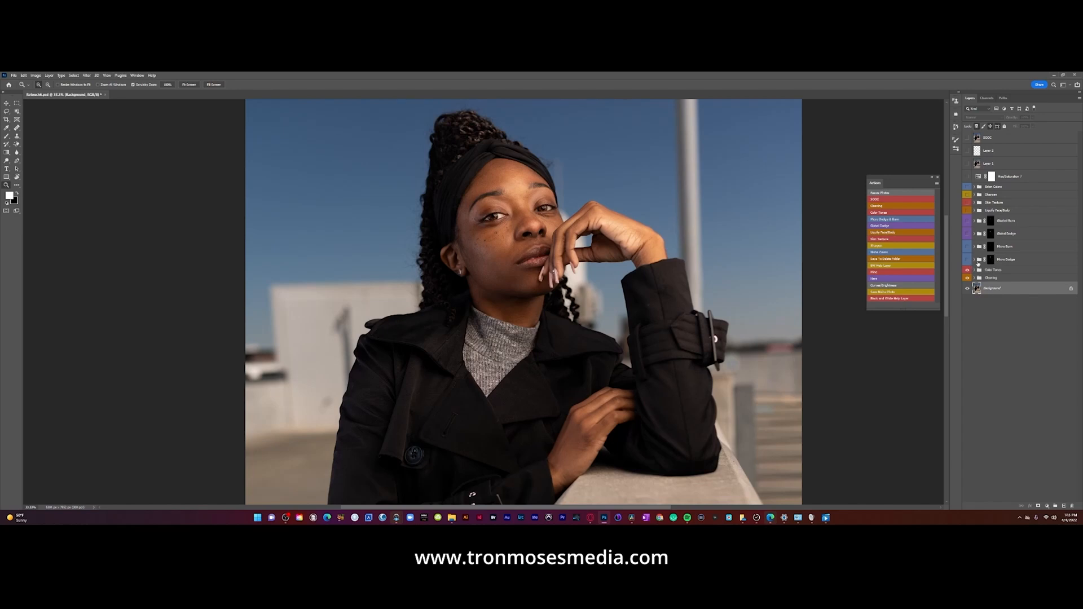
# Show the Micro Dodge and Micro Burn groups, and inspect the adjustment layers inside Micro Dodge
pyautogui.click(968, 260)
pyautogui.click(969, 262)
pyautogui.click(968, 261)
pyautogui.click(969, 261)
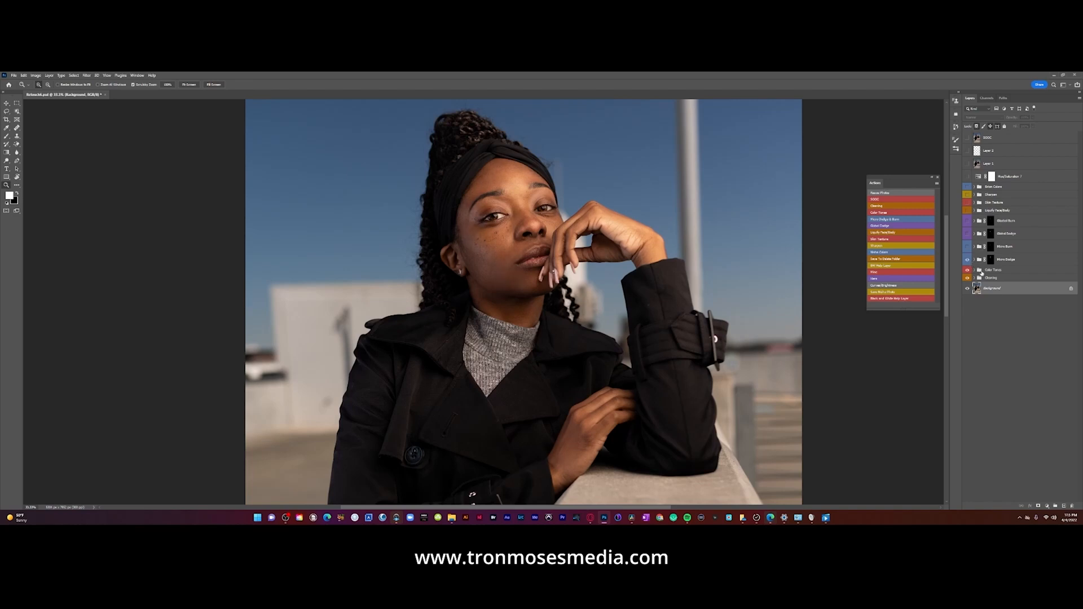
pyautogui.click(973, 260)
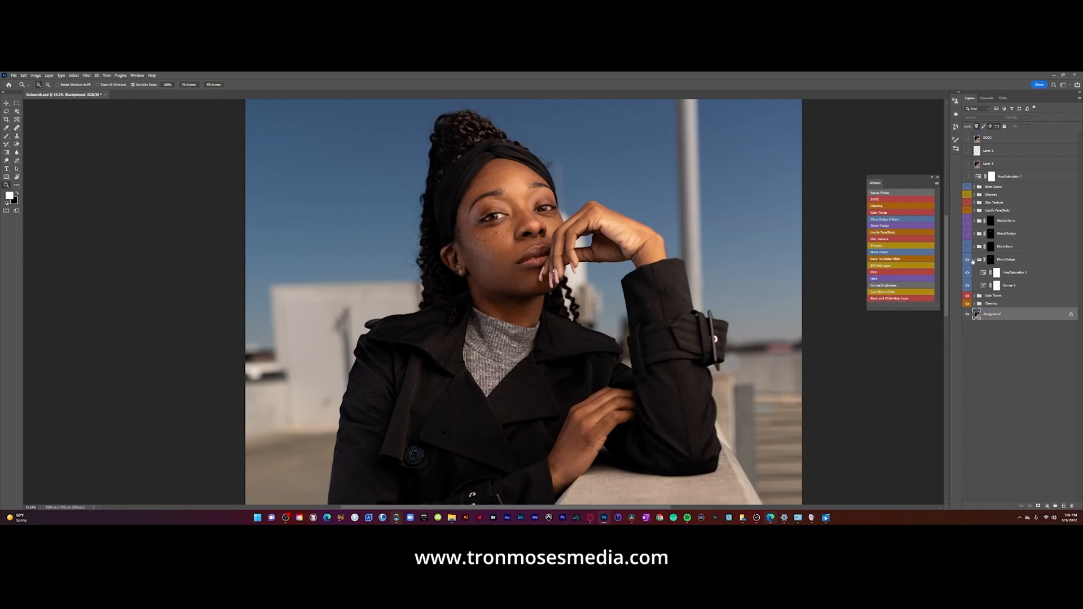
pyautogui.click(972, 260)
pyautogui.click(973, 260)
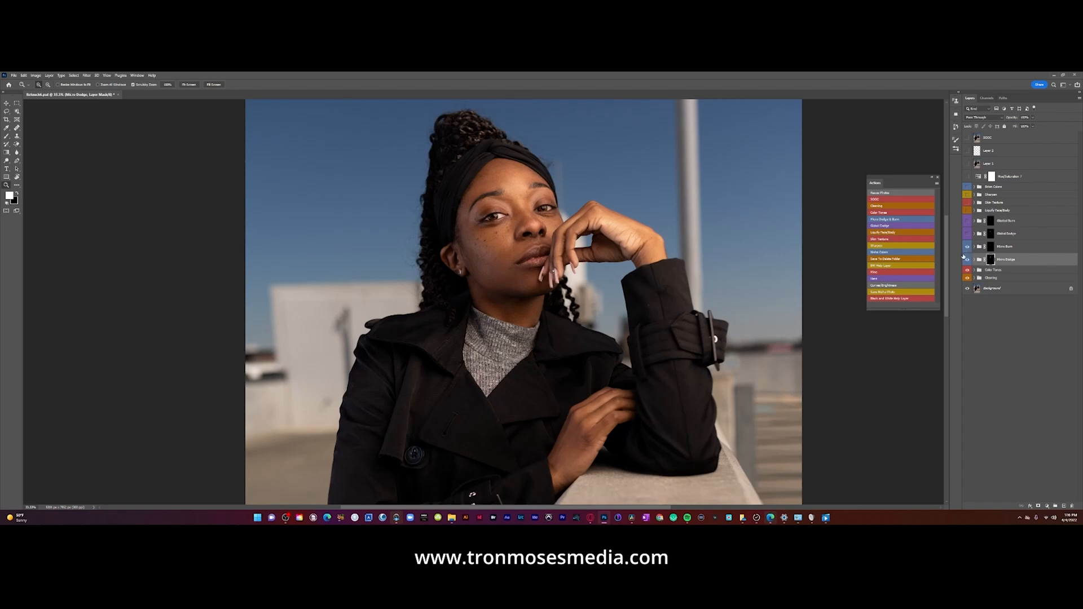
# Compare the whole portrait at its current retouching stage with the original by toggling the SOOC layer, leaving it hidden
pyautogui.click(48, 84)
pyautogui.click(622, 249)
pyautogui.click(624, 250)
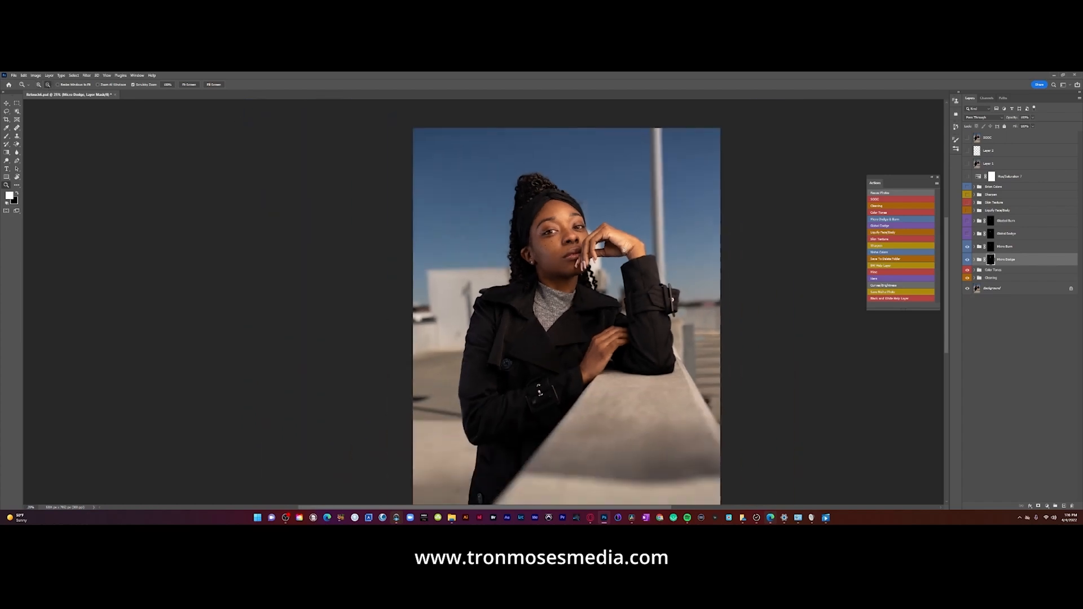
pyautogui.click(623, 250)
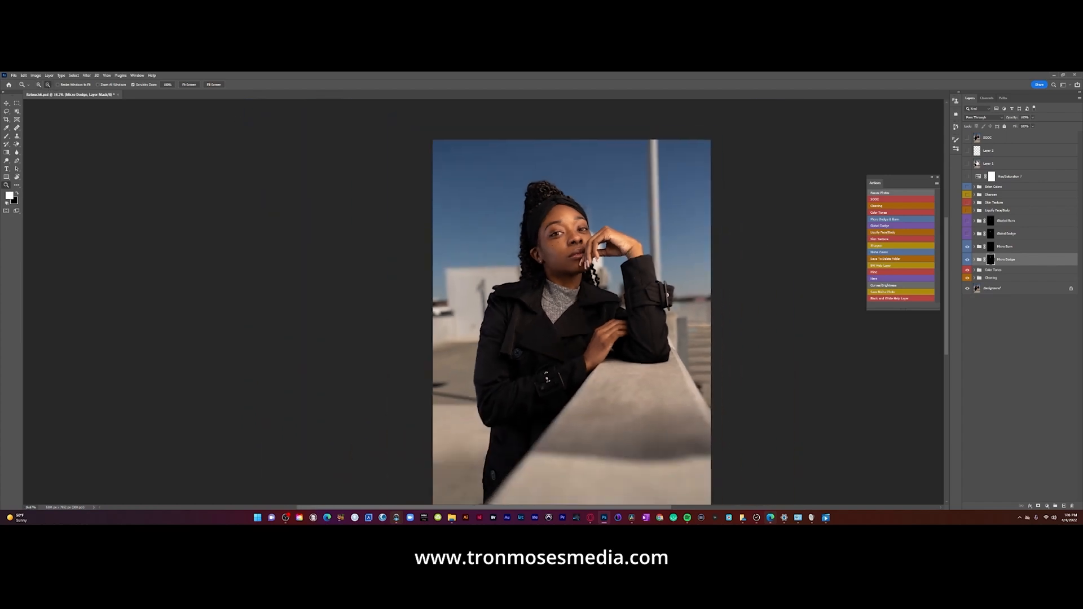
pyautogui.click(967, 138)
pyautogui.click(967, 139)
pyautogui.keyDown('alt'); pyautogui.click(666, 230); pyautogui.keyUp('alt')
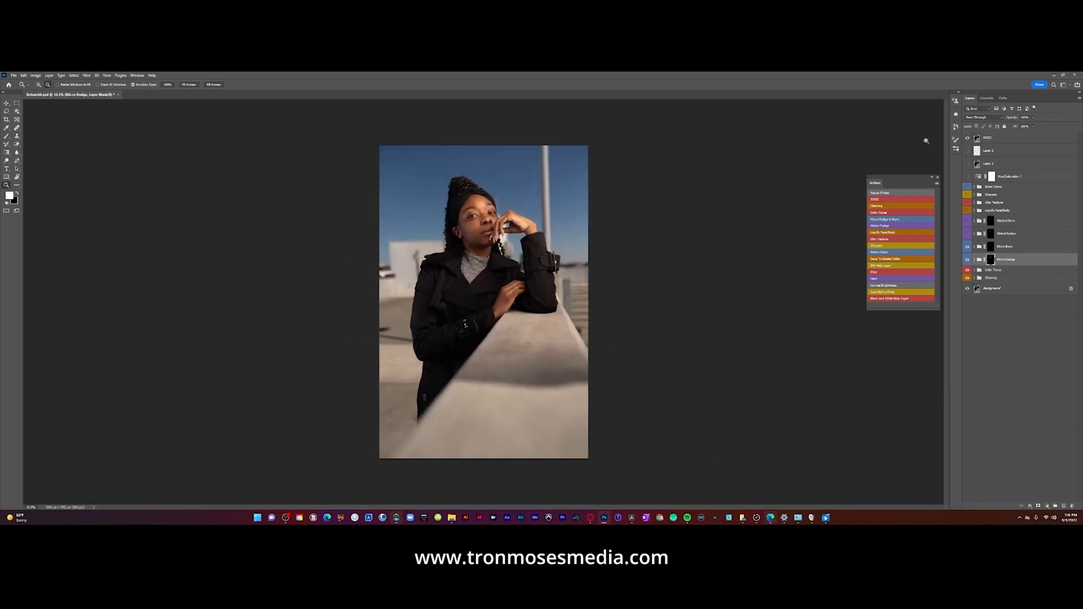
pyautogui.click(968, 140)
pyautogui.click(968, 140)
pyautogui.click(968, 140)
pyautogui.click(968, 141)
pyautogui.click(968, 141)
# Compare the woman's face up close with and without the Micro Burn group, leaving the group visible
pyautogui.click(472, 205)
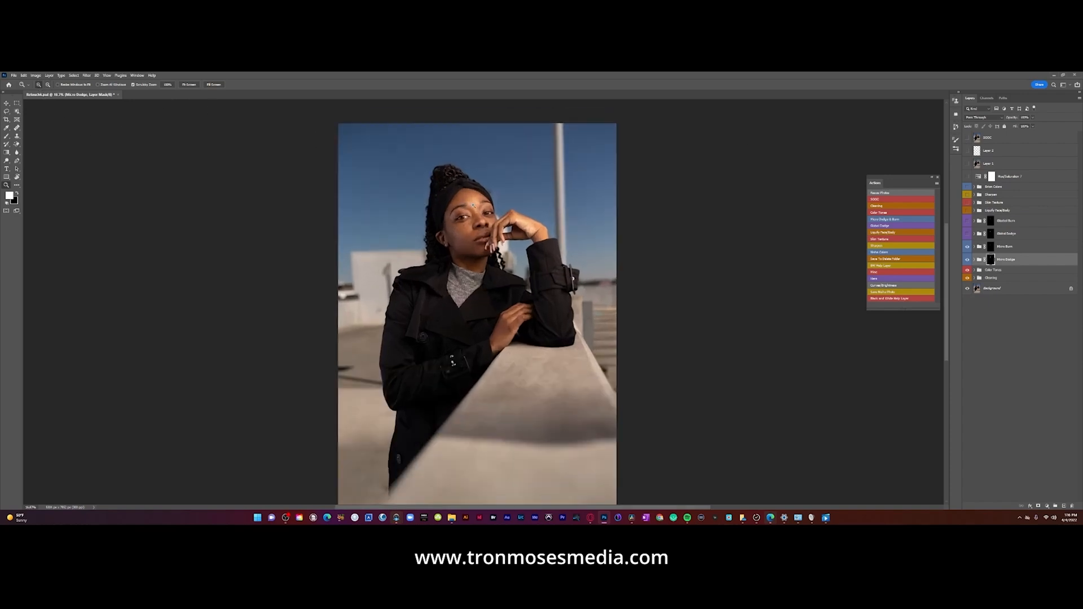
pyautogui.click(473, 206)
pyautogui.click(465, 218)
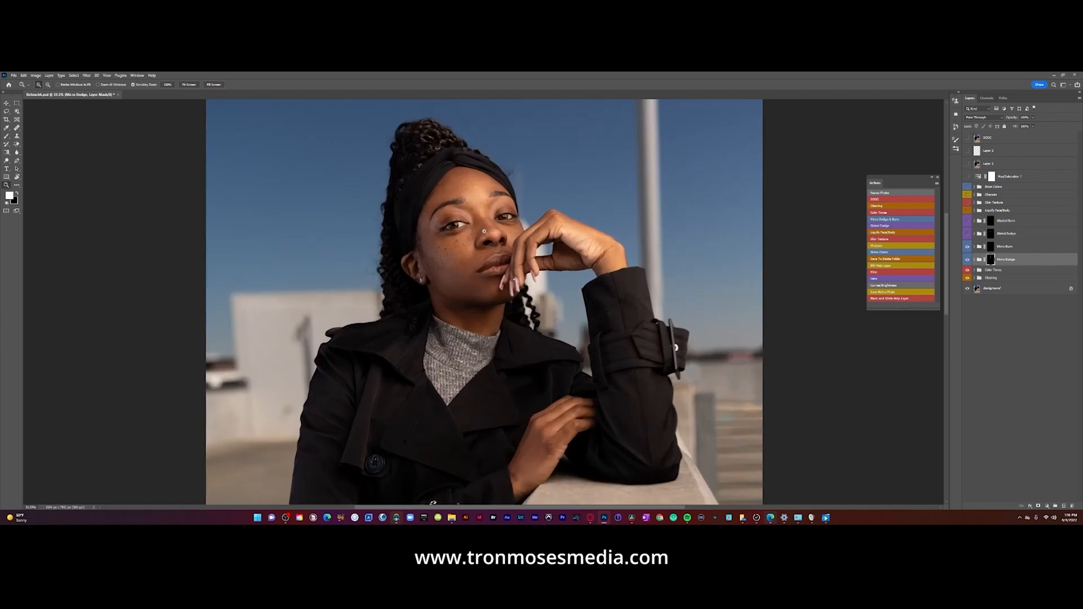
pyautogui.click(464, 218)
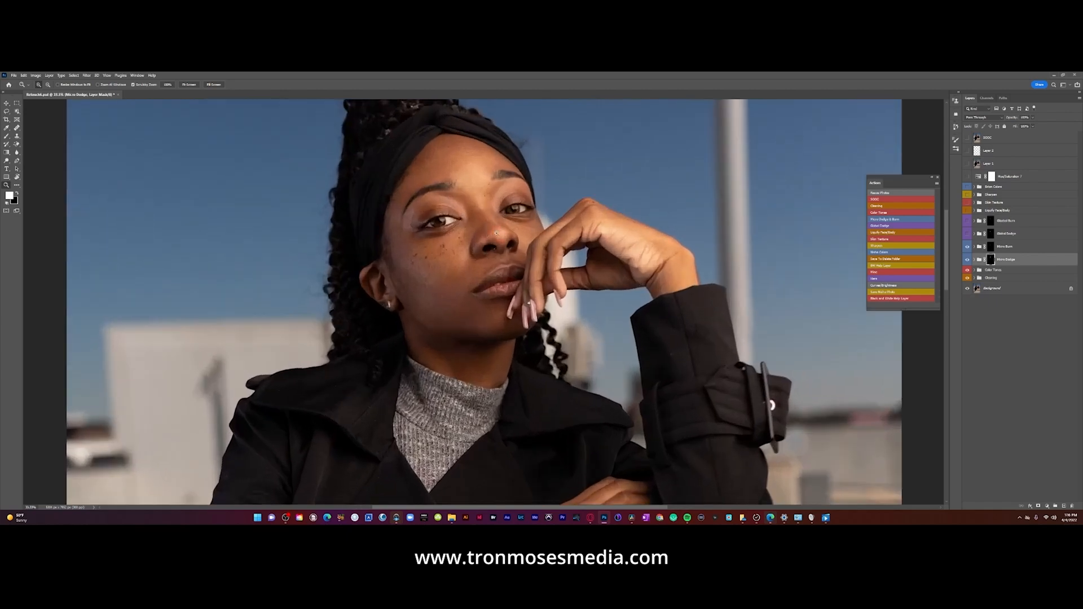
pyautogui.click(968, 247)
pyautogui.click(969, 249)
pyautogui.click(968, 250)
# Inspect the Global Dodge group's adjustment layers and compare the face with and without the group, leaving it visible
pyautogui.click(974, 234)
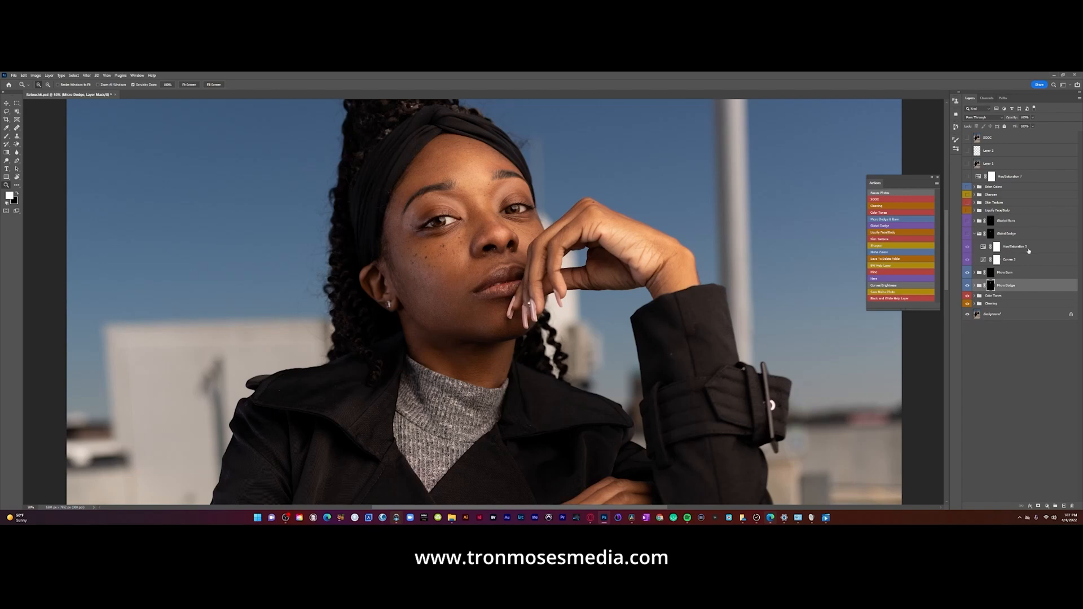
pyautogui.click(975, 234)
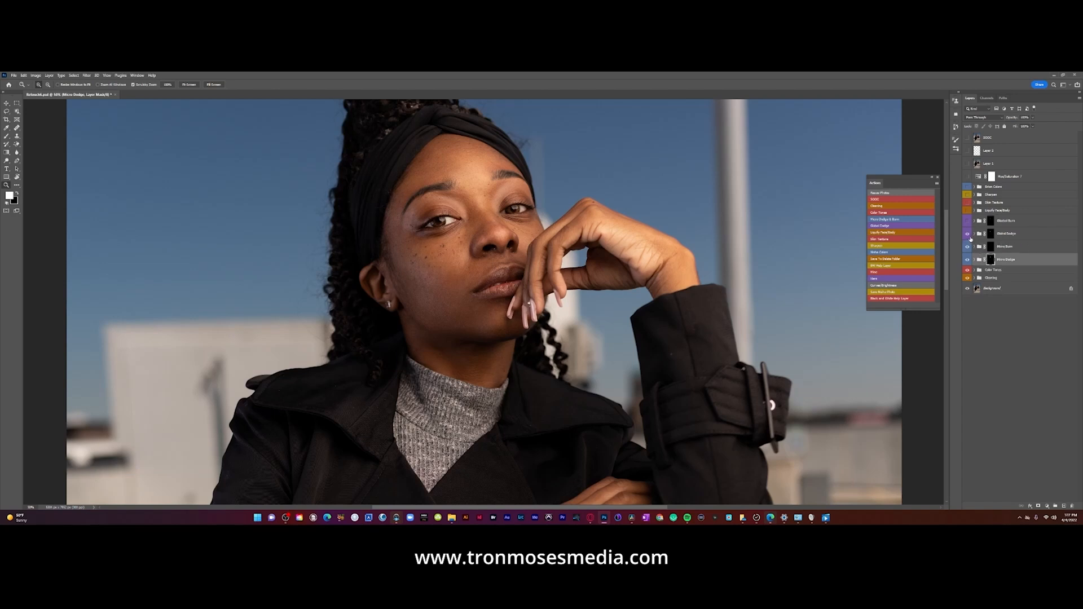
pyautogui.click(971, 237)
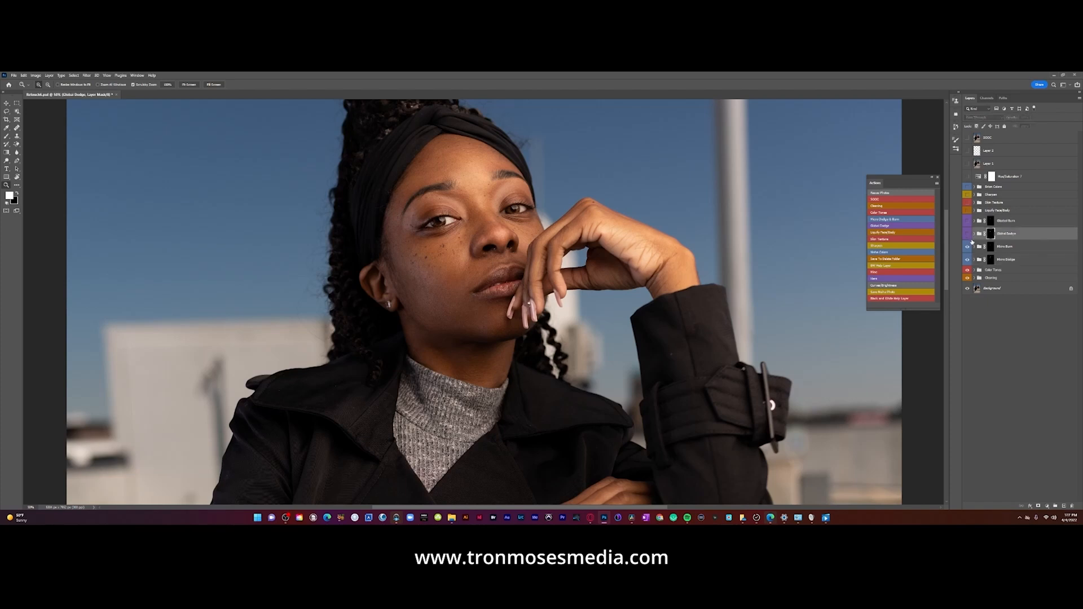
pyautogui.click(968, 234)
pyautogui.click(968, 236)
pyautogui.click(968, 236)
pyautogui.click(967, 236)
pyautogui.click(967, 237)
pyautogui.click(967, 235)
# Show the Global Burn group and inspect the adjustment layers inside it
pyautogui.moveTo(946, 279); pyautogui.dragTo(945, 272)
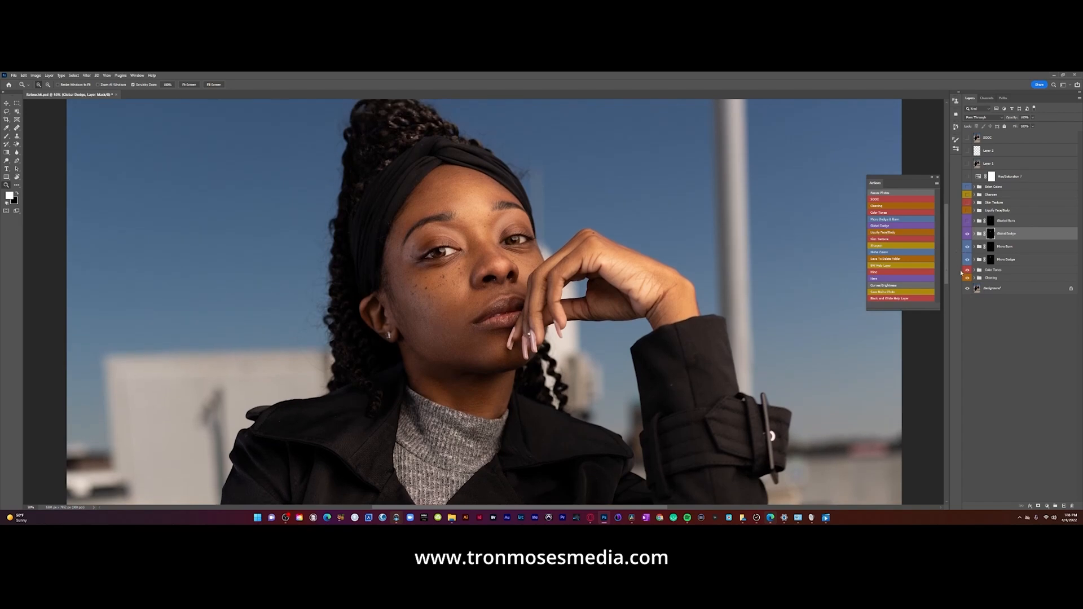
pyautogui.click(975, 221)
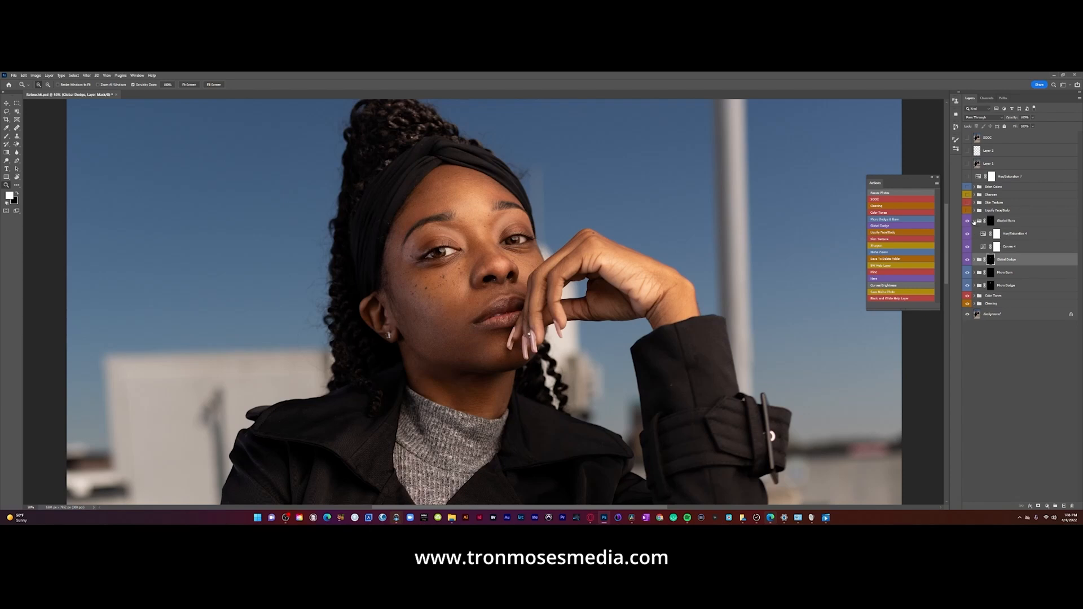
pyautogui.click(974, 221)
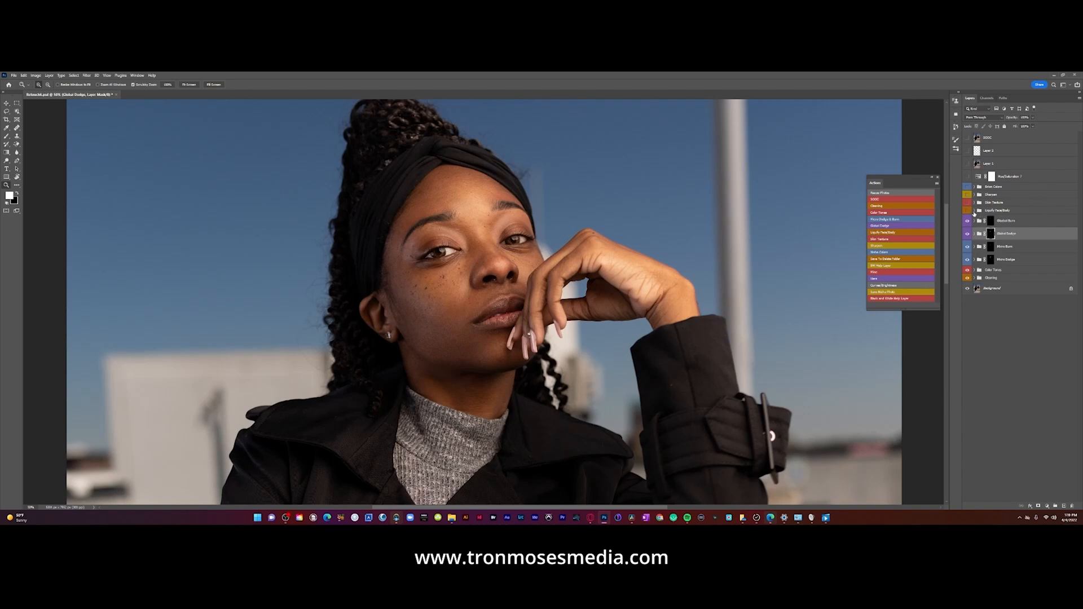
# Inspect the layers inside the Liquify Face/Body group and leave the group hidden and collapsed
pyautogui.click(974, 210)
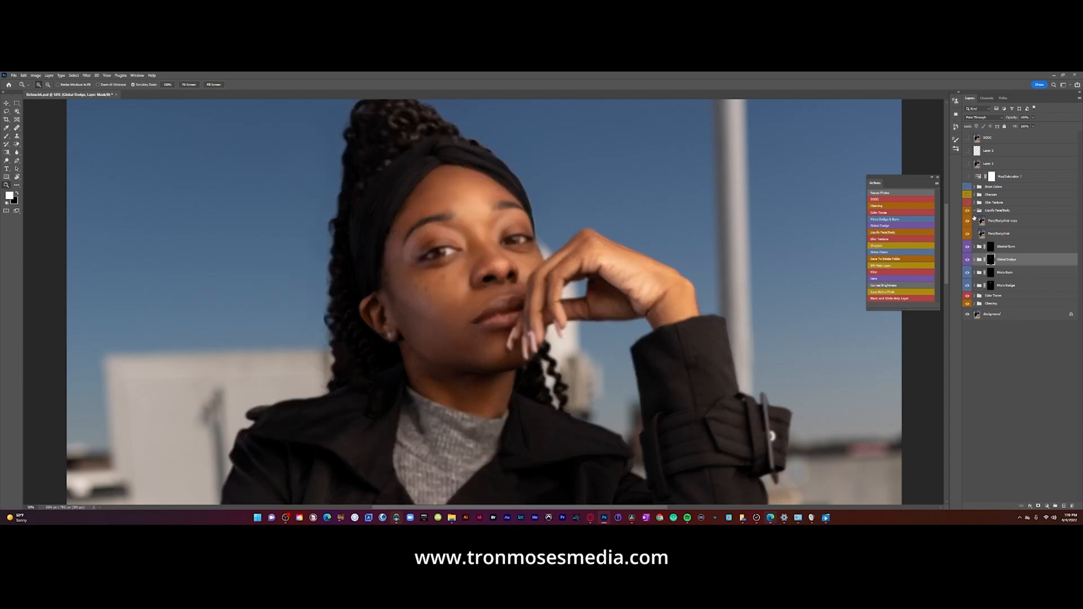
pyautogui.click(967, 211)
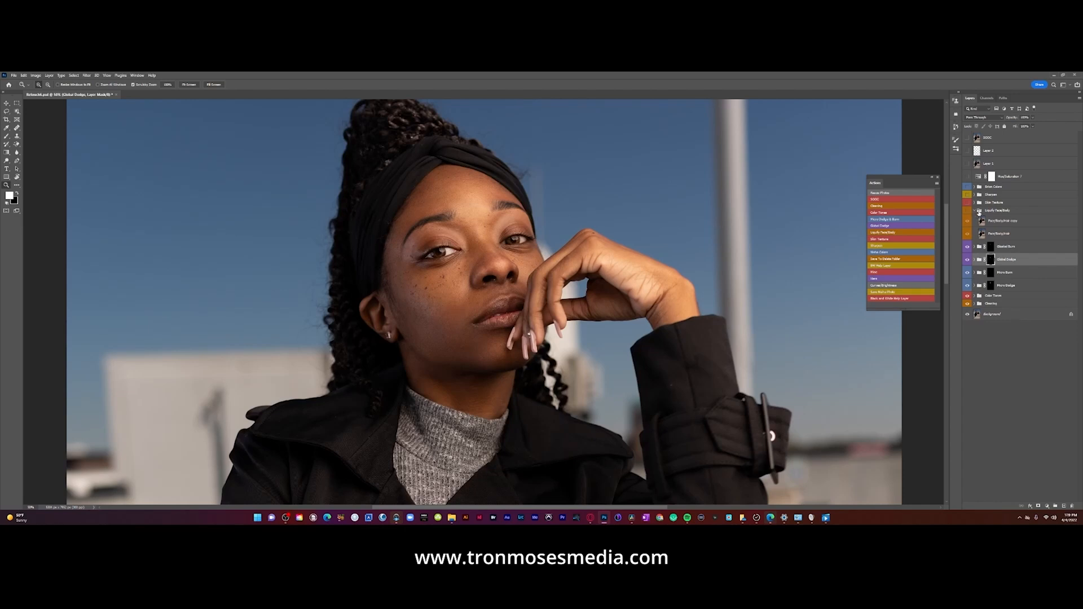
pyautogui.click(978, 212)
pyautogui.click(974, 211)
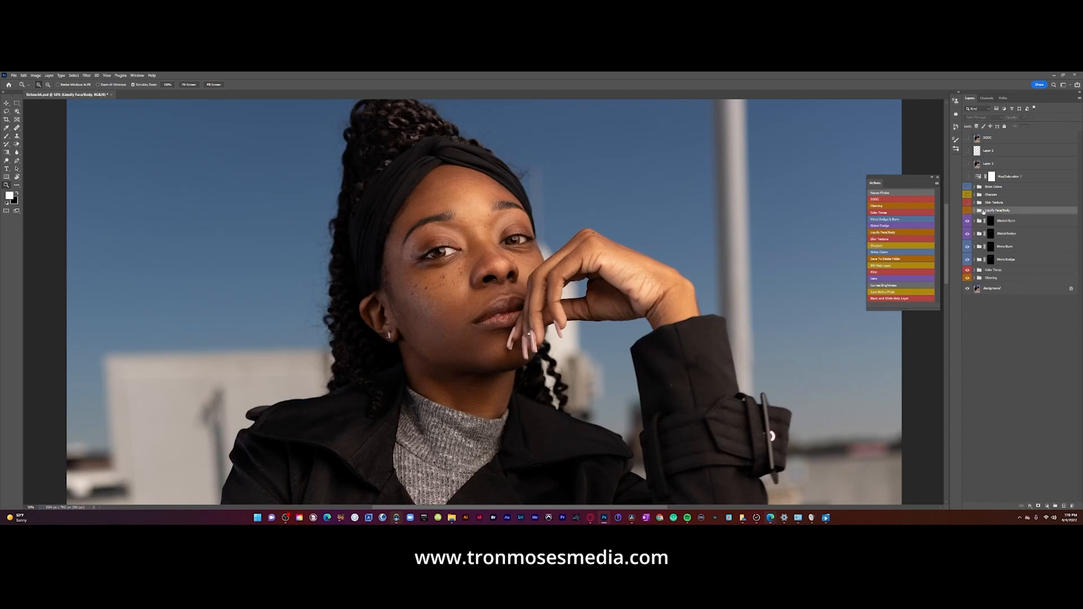
# Examine the Skin Texture group and its layers with visibility on and off, leaving the Skin Texture and Sharpen groups visible
pyautogui.click(967, 203)
pyautogui.click(974, 204)
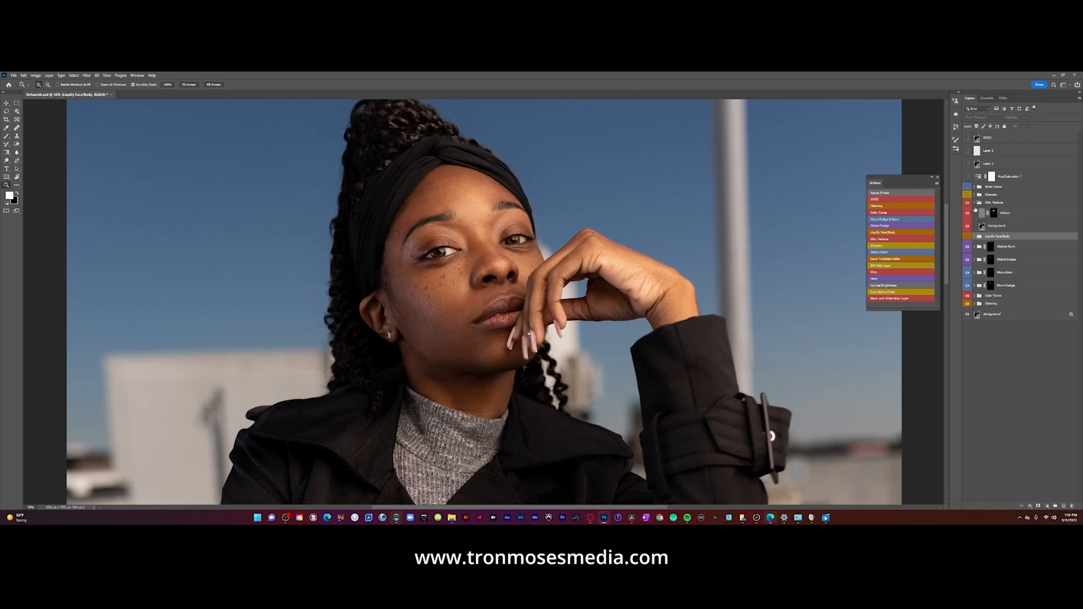
pyautogui.click(968, 203)
pyautogui.click(968, 204)
pyautogui.click(971, 228)
pyautogui.click(972, 227)
pyautogui.click(969, 227)
pyautogui.click(969, 227)
pyautogui.click(974, 202)
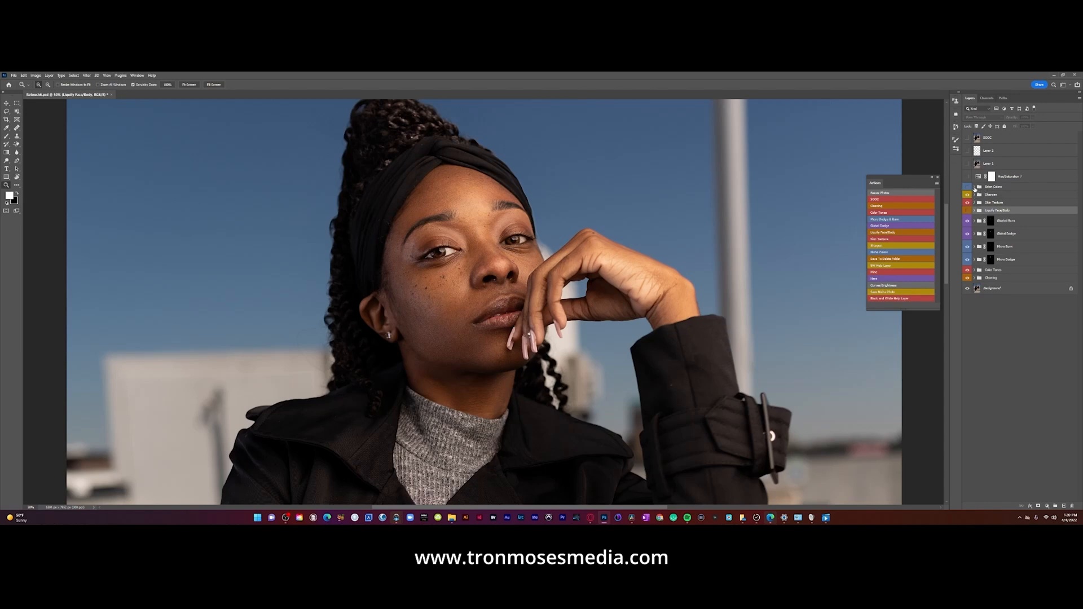
# Inspect the color adjustment group above Sharpen and compare the wider portrait with and without it, leaving it visible
pyautogui.click(974, 188)
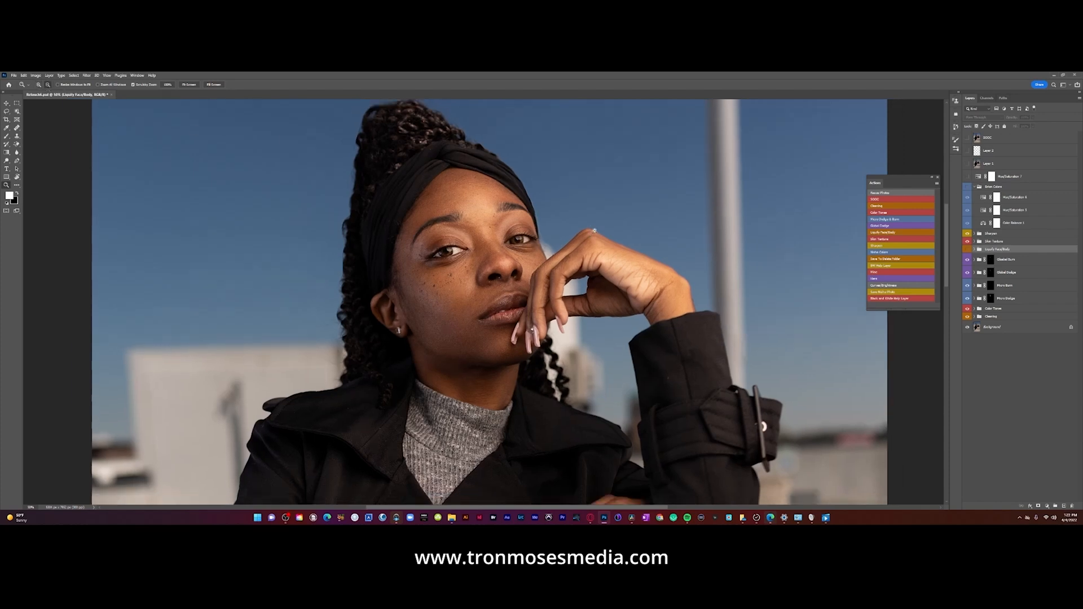
pyautogui.keyDown('alt'); pyautogui.click(594, 231); pyautogui.keyUp('alt')
pyautogui.keyDown('alt'); pyautogui.click(610, 237); pyautogui.keyUp('alt')
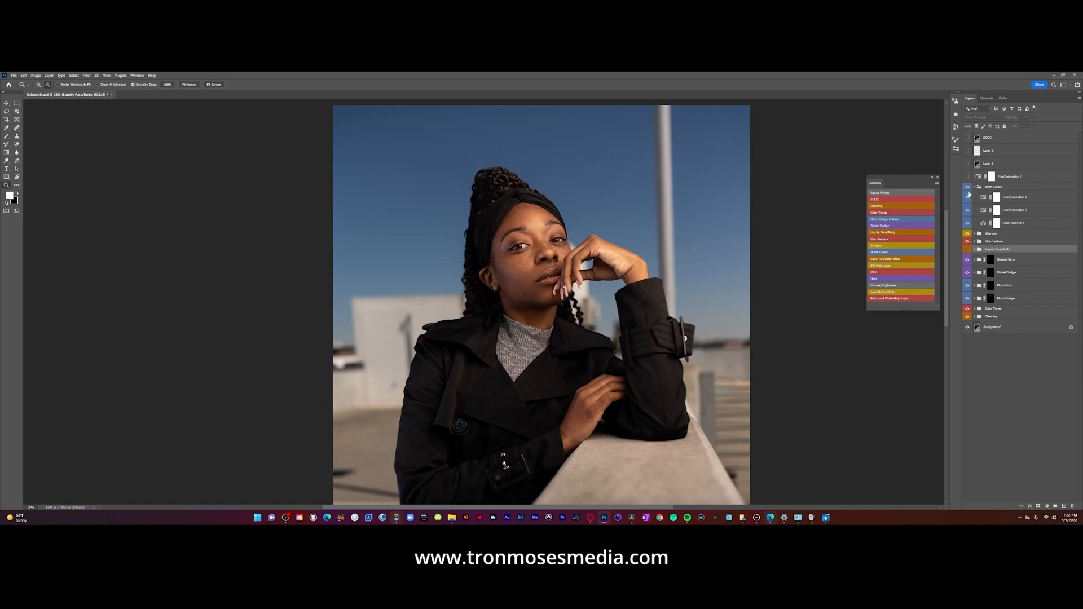
pyautogui.click(967, 187)
pyautogui.click(968, 188)
pyautogui.click(968, 188)
pyautogui.click(968, 188)
pyautogui.click(967, 189)
pyautogui.click(968, 188)
pyautogui.click(968, 187)
# Show Hue/Saturation 1 and the two layers above it, and stamp all visible layers into a new layer below SOOC
pyautogui.click(967, 153)
pyautogui.click(1009, 152)
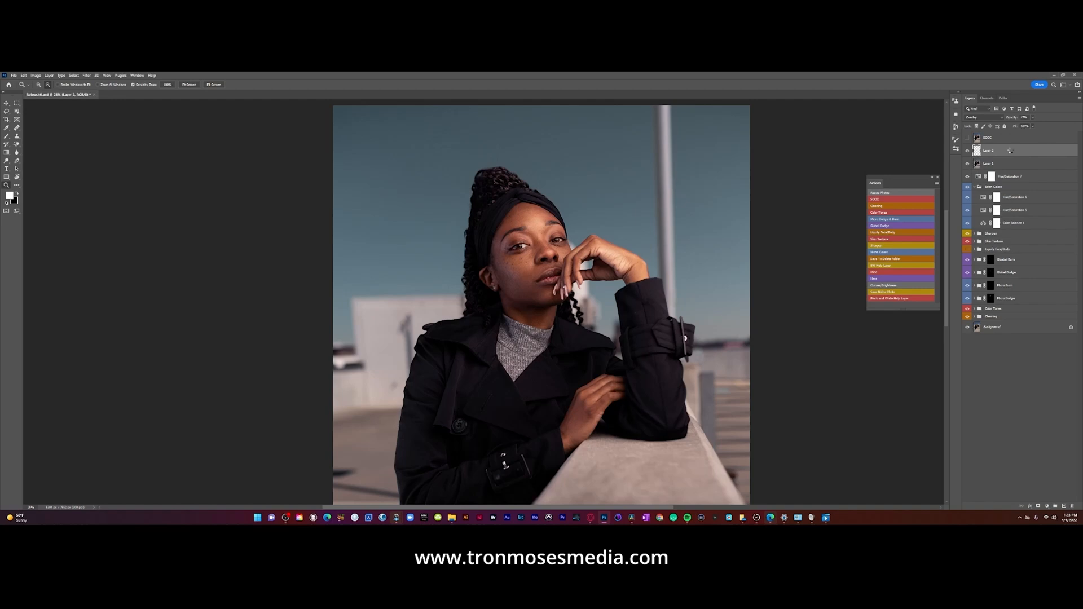
pyautogui.hotkey('ctrl', 'alt', 'shift', 'e')
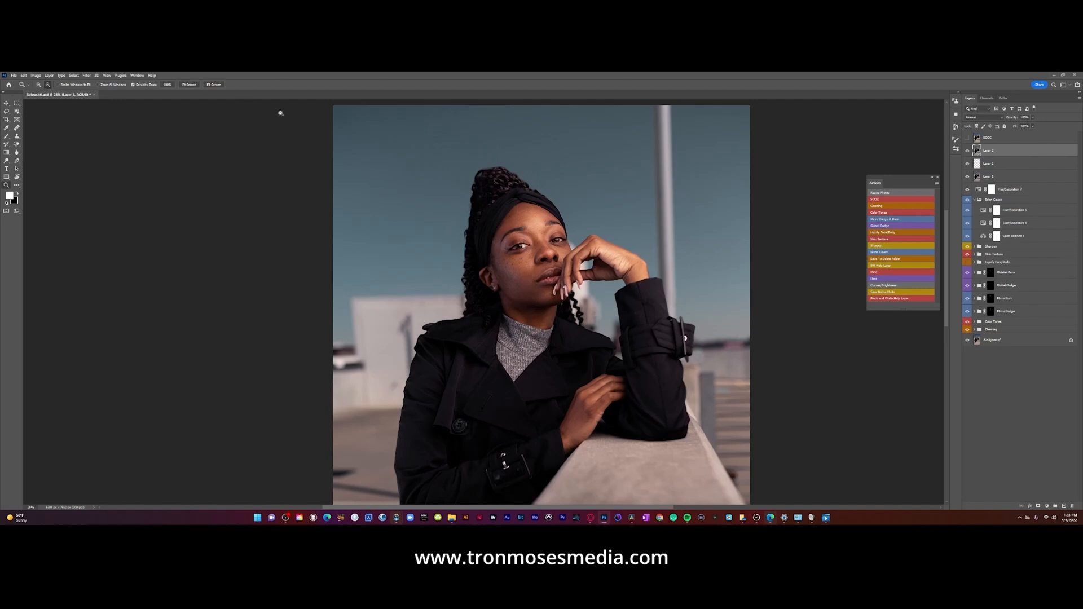
# Remove the stray hairs above the woman's hair bun with the Healing Brush, sampling from the nearby area
pyautogui.click(37, 84)
pyautogui.moveTo(496, 165); pyautogui.dragTo(501, 133)
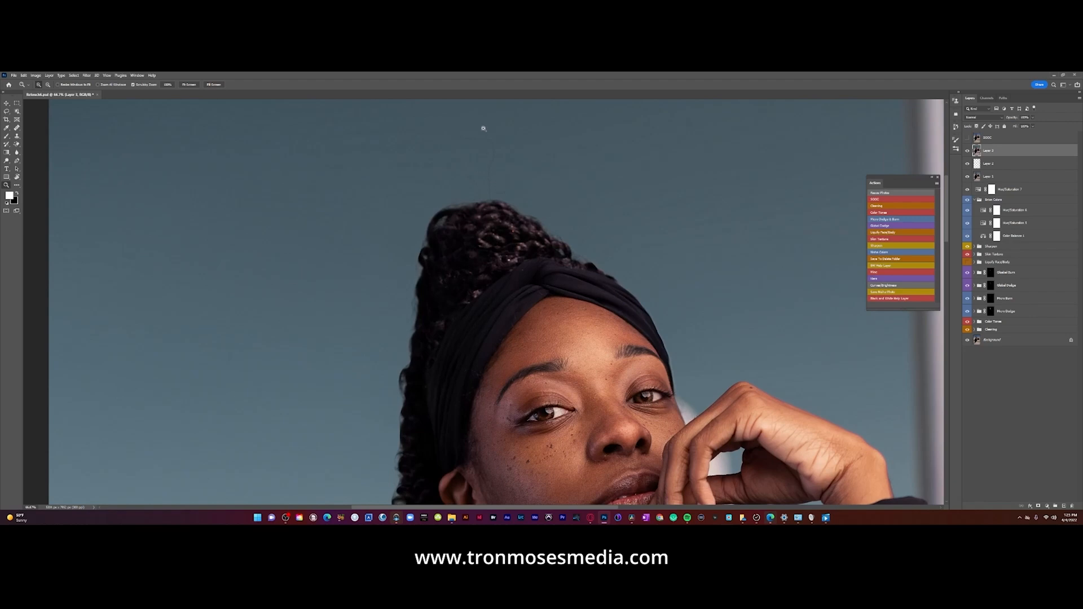
pyautogui.click(17, 127)
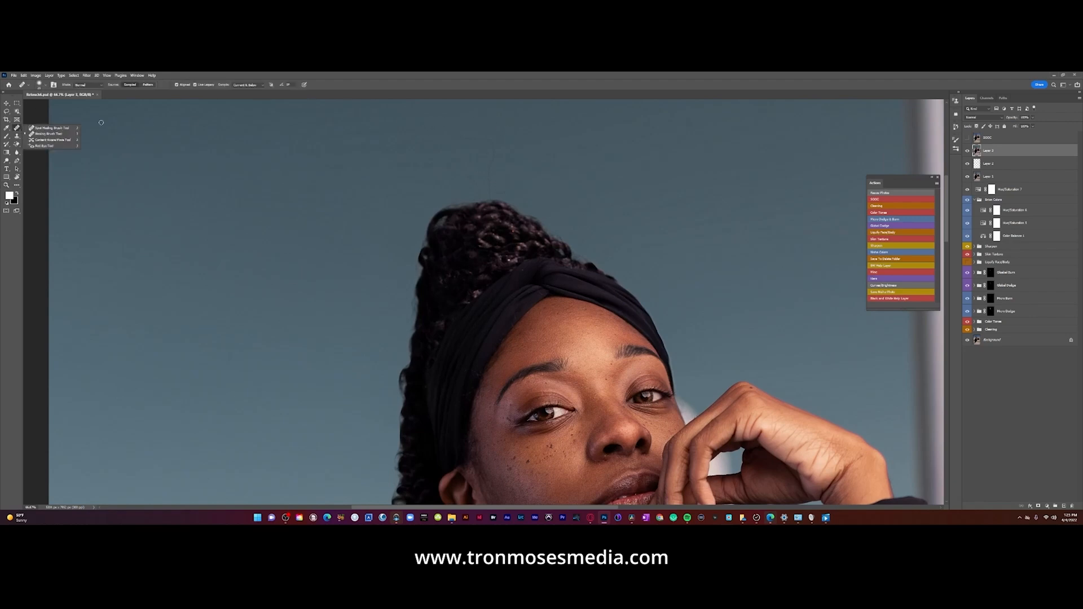
pyautogui.click(57, 134)
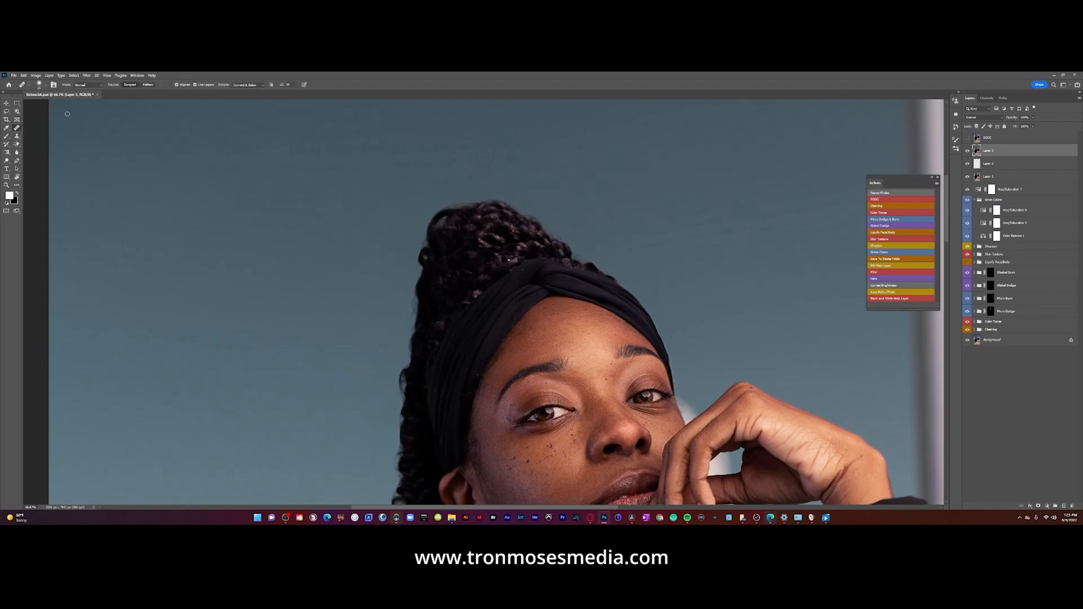
pyautogui.keyDown('alt'); pyautogui.click(497, 188); pyautogui.keyUp('alt')
pyautogui.moveTo(492, 171)
pyautogui.mouseDown()
pyautogui.moveTo(490, 141)
pyautogui.moveTo(451, 142)
pyautogui.mouseUp()
pyautogui.moveTo(456, 173); pyautogui.dragTo(452, 139)
pyautogui.moveTo(452, 168); pyautogui.dragTo(478, 194)
pyautogui.moveTo(479, 188)
pyautogui.mouseDown()
pyautogui.moveTo(448, 180)
pyautogui.moveTo(502, 199)
pyautogui.moveTo(456, 197)
pyautogui.mouseUp()
# Review the cleaned-up portrait as a whole image and at closer range
pyautogui.click(6, 185)
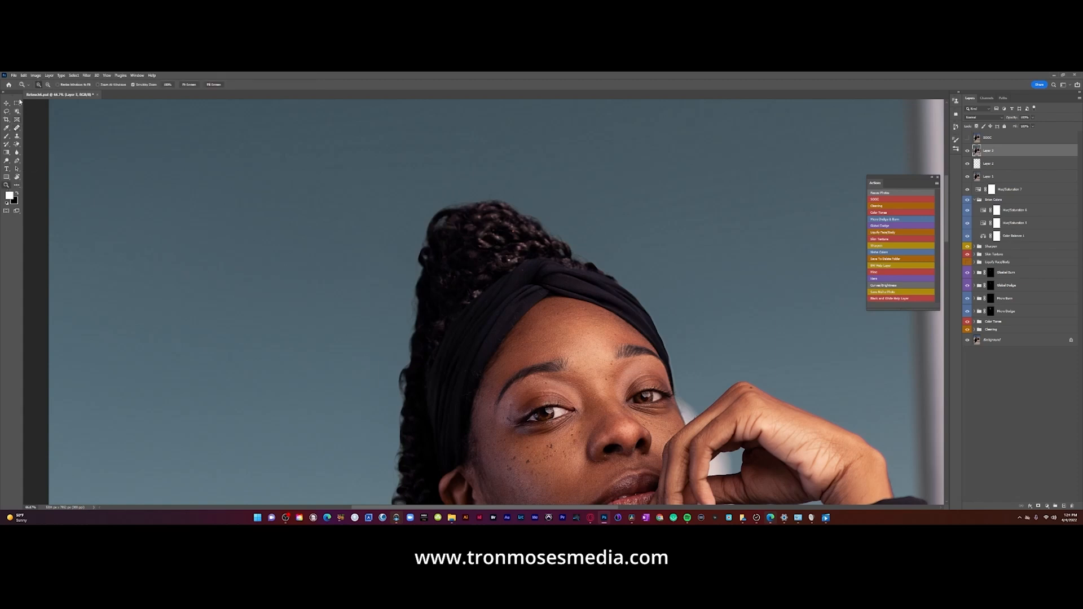
pyautogui.hotkey('ctrl', '-')
pyautogui.hotkey('ctrl', '-')
pyautogui.hotkey('ctrl', '-')
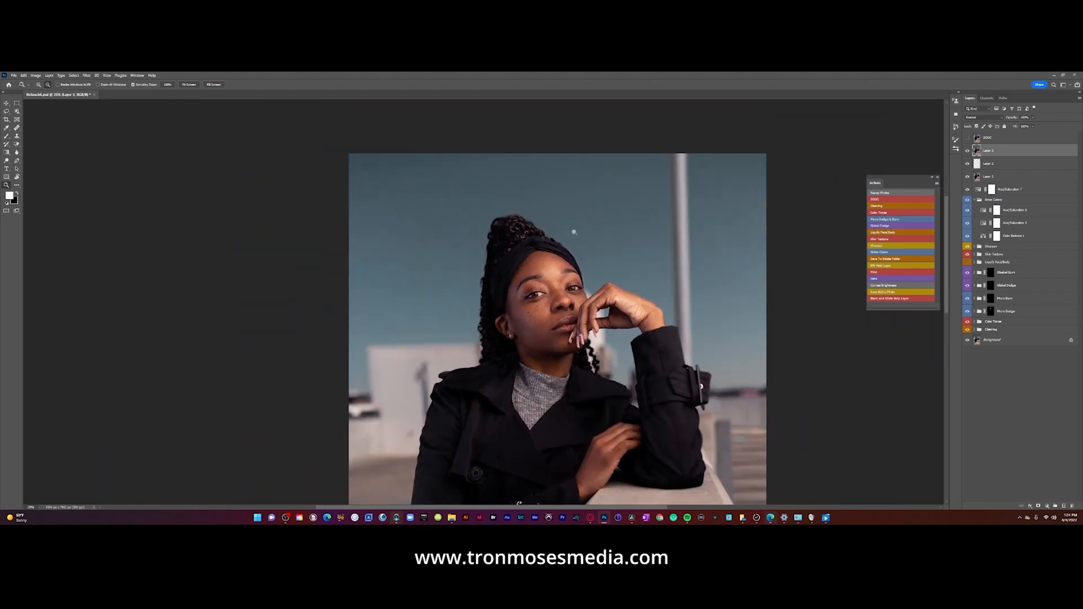
pyautogui.hotkey('ctrl', '-')
pyautogui.hotkey('ctrl', '-')
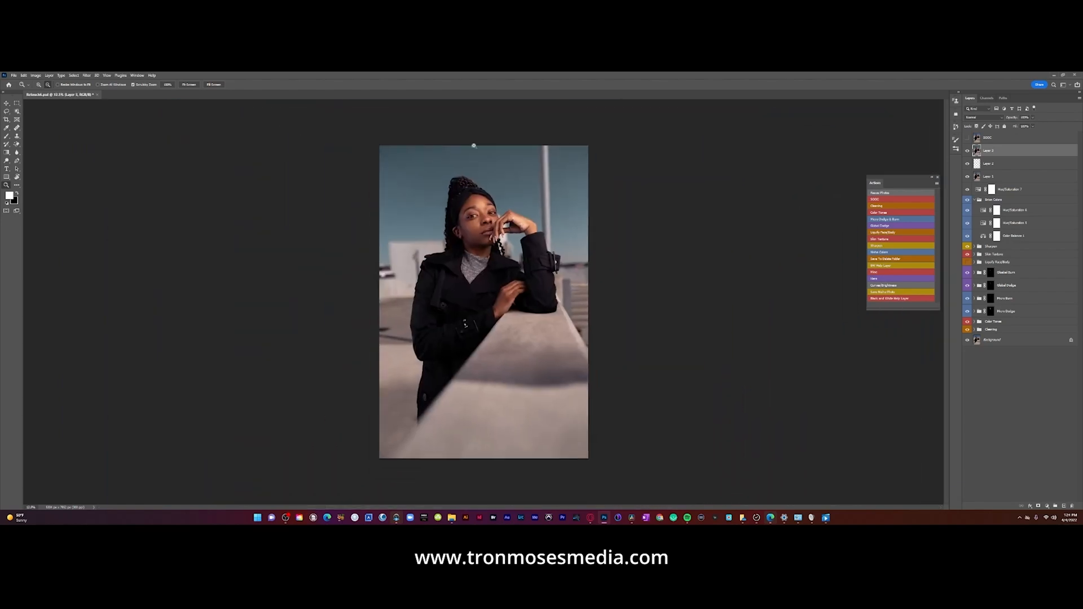
pyautogui.click(39, 85)
pyautogui.click(458, 211)
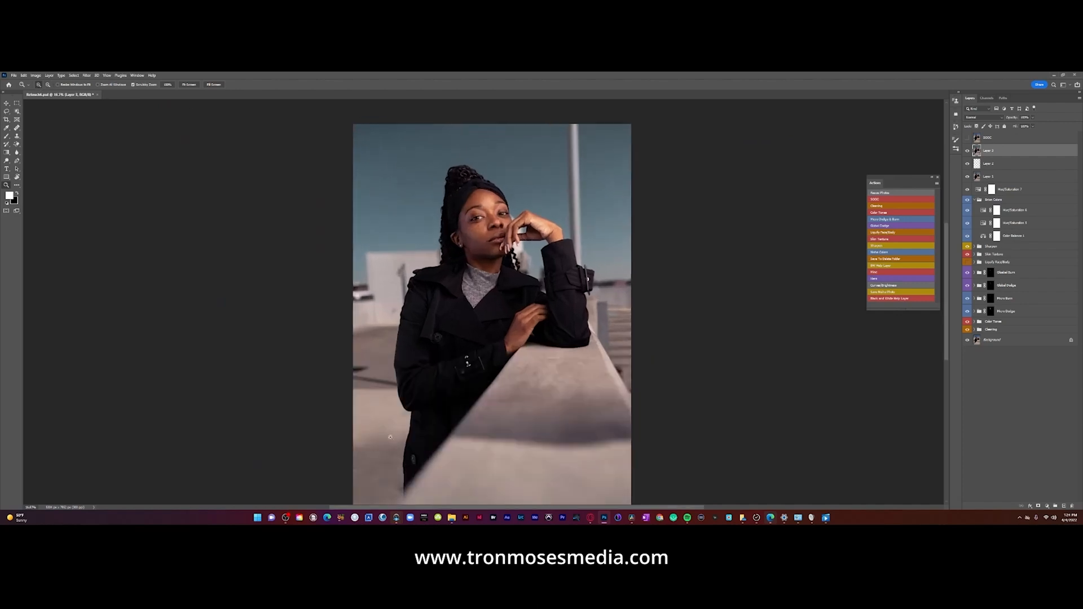
pyautogui.click(457, 205)
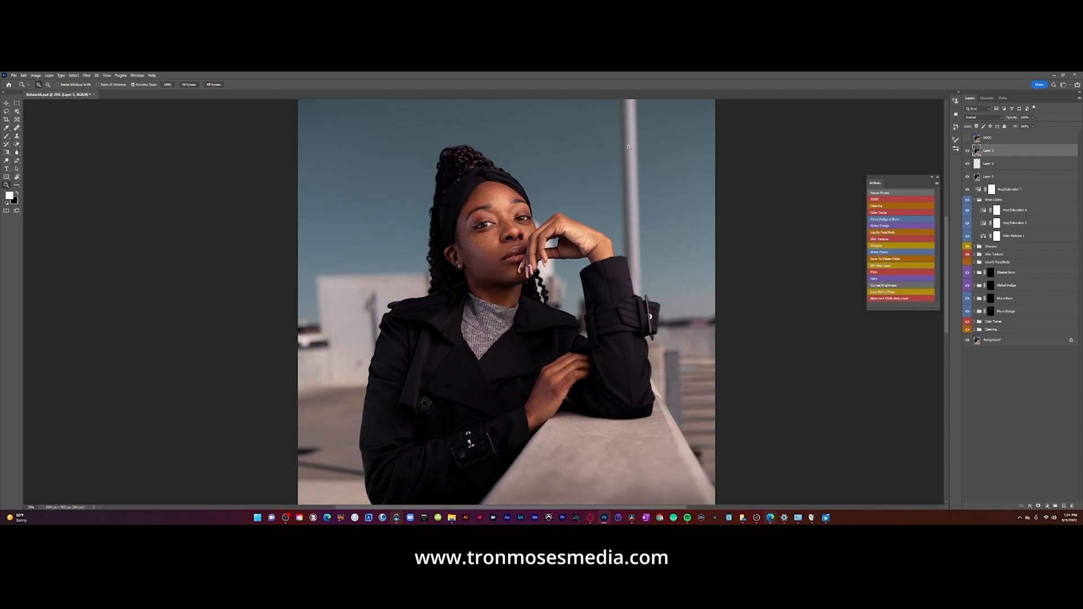
pyautogui.click(519, 162)
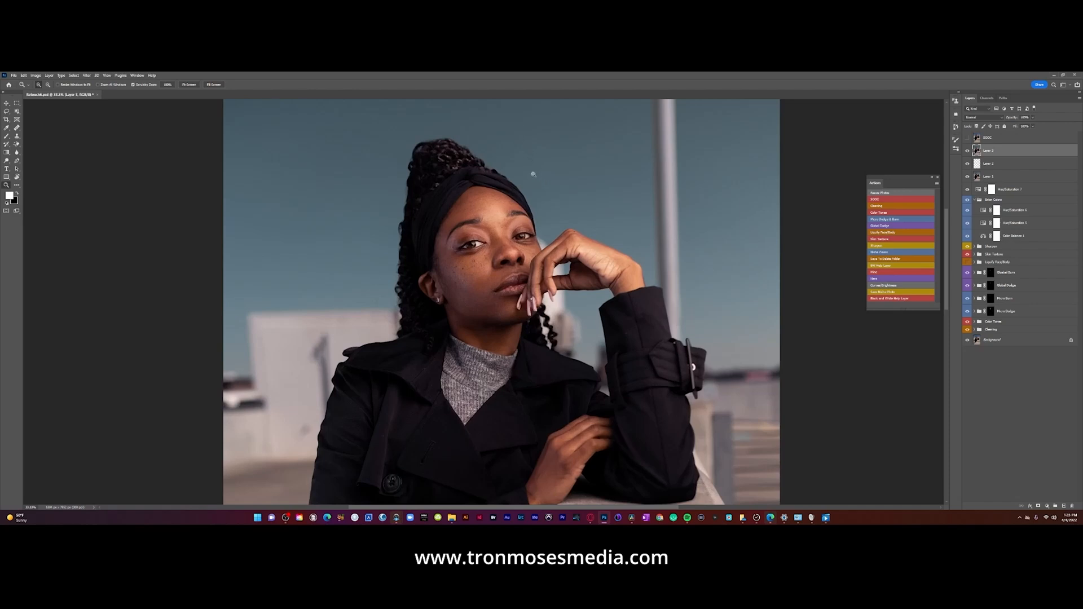
# Compare the final retouched portrait with the original by toggling the SOOC layer, leaving it hidden
pyautogui.click(48, 85)
pyautogui.click(491, 173)
pyautogui.click(968, 139)
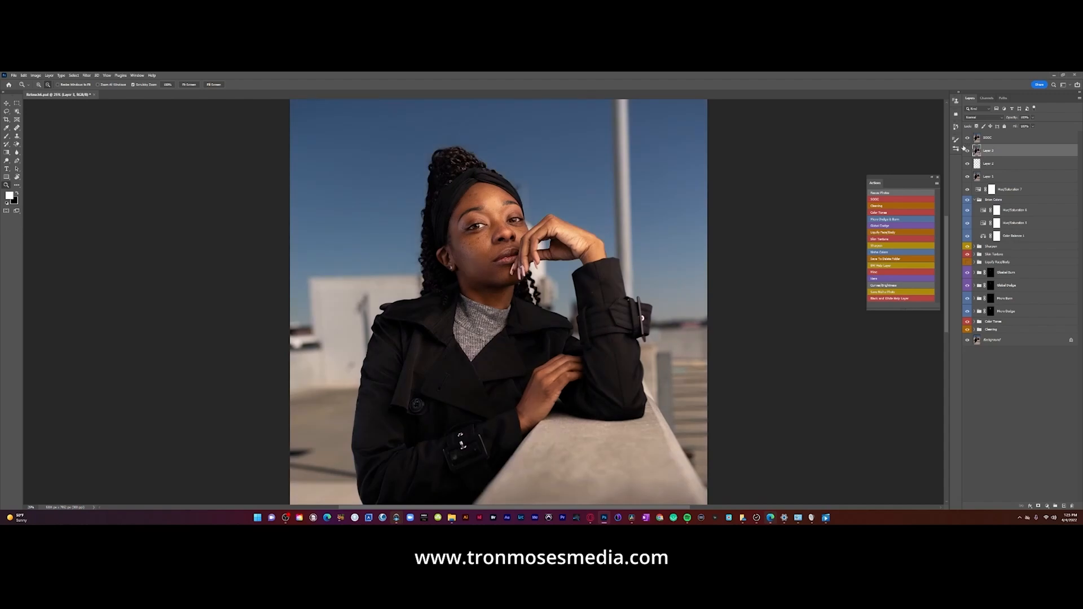
pyautogui.click(967, 138)
pyautogui.click(967, 138)
pyautogui.click(967, 139)
pyautogui.hotkey('alt', ']')
pyautogui.click(967, 137)
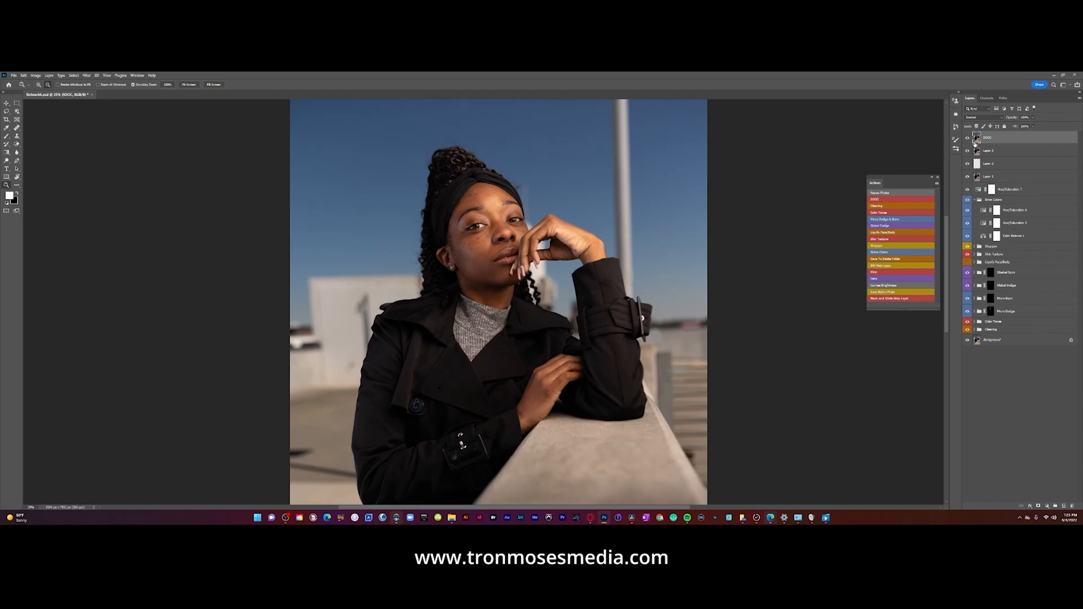
pyautogui.click(967, 138)
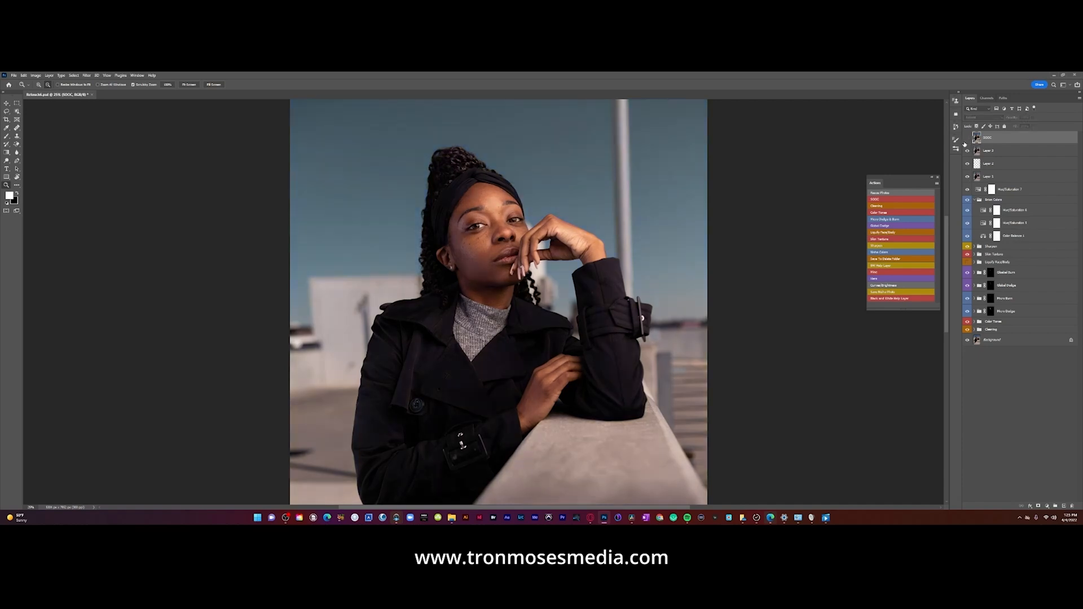